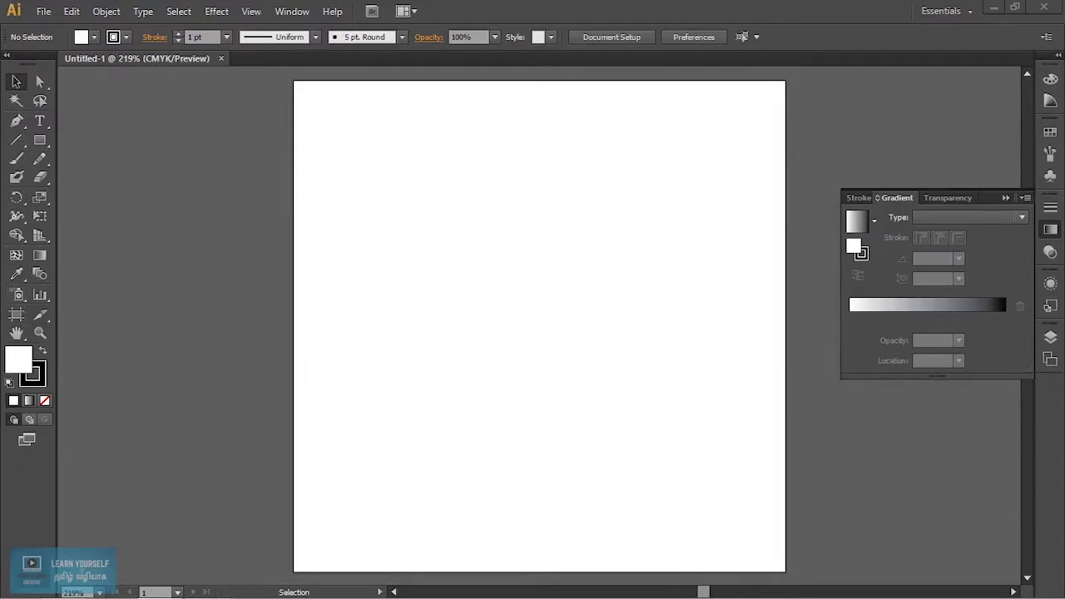
Dock the floating Gradient panel to clear the artboard and open the File menu.
click(1006, 198)
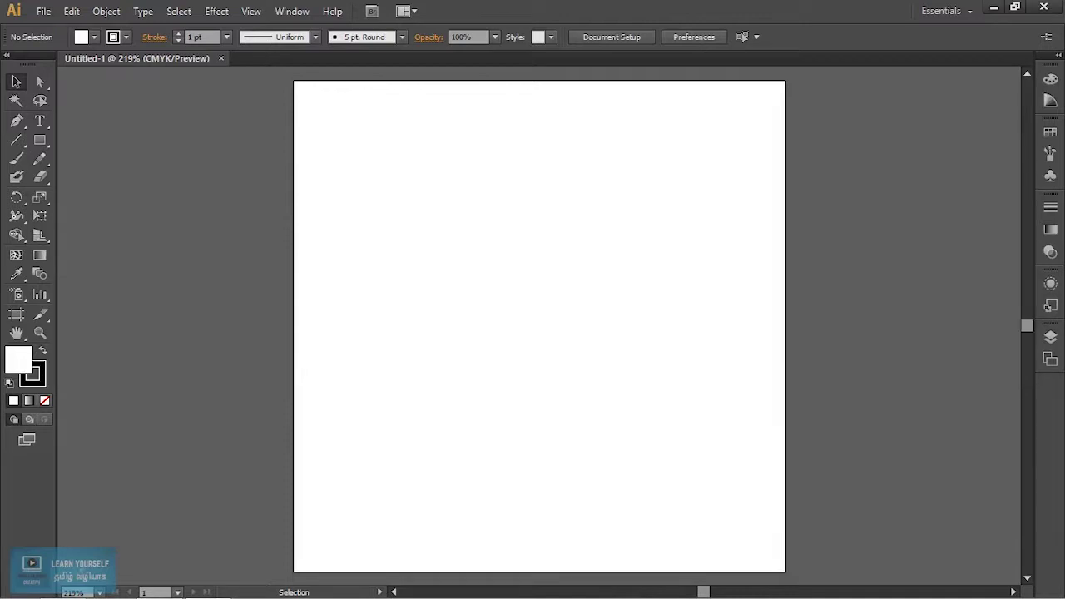
click(43, 11)
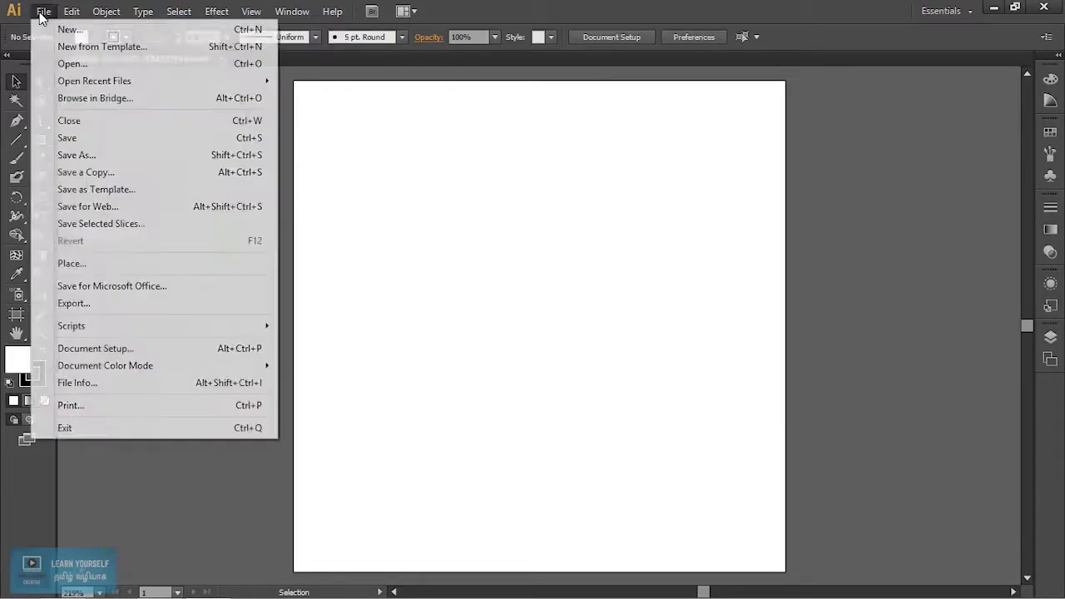
Create a new Print-profile A4 landscape document and close Untitled-1.
click(67, 29)
click(563, 170)
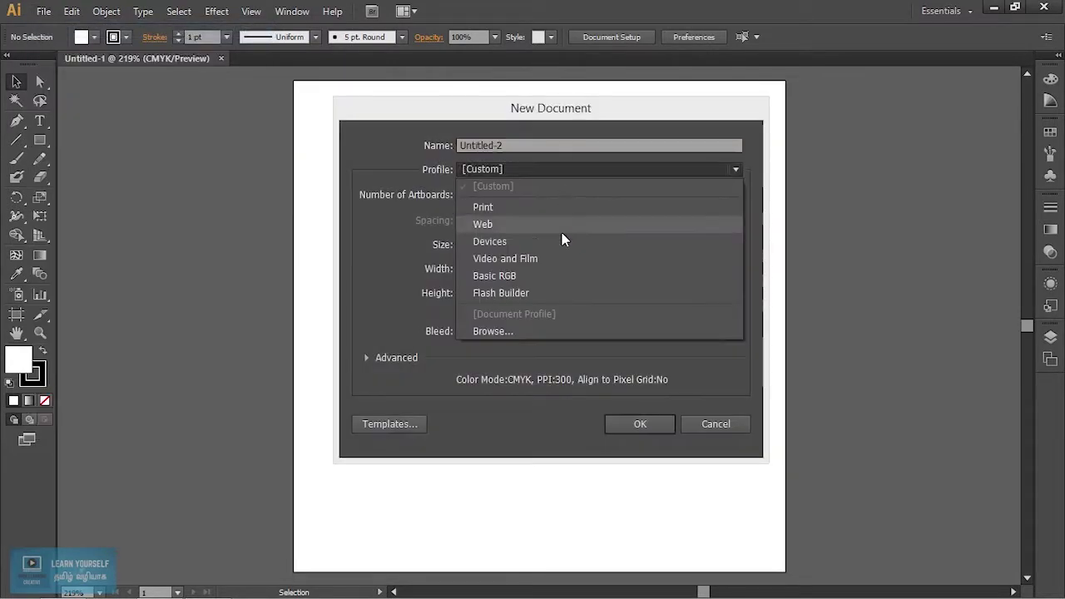
click(552, 210)
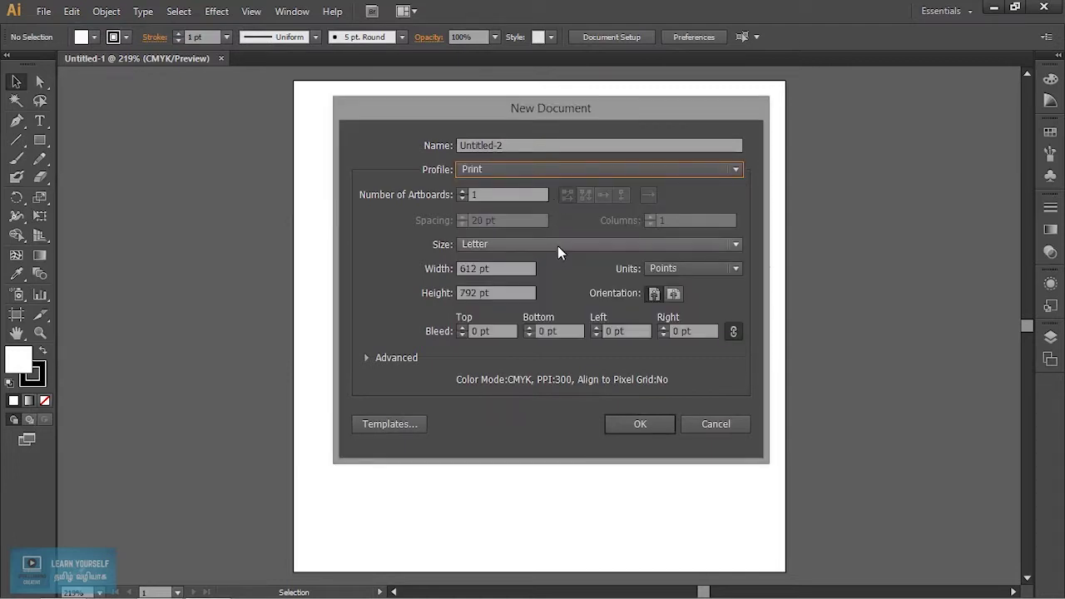
click(558, 245)
click(541, 334)
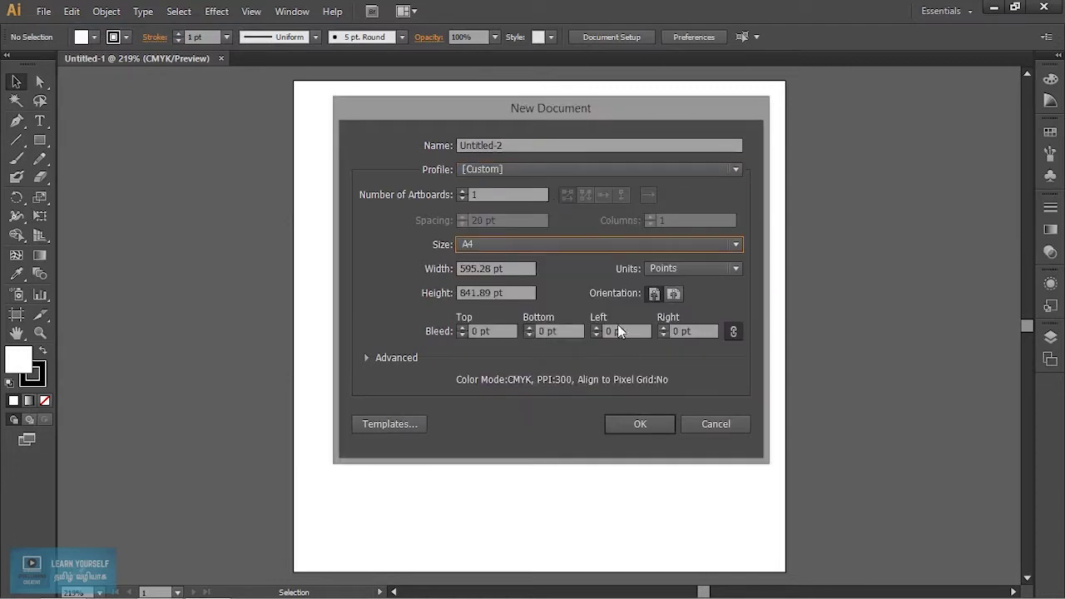
click(674, 293)
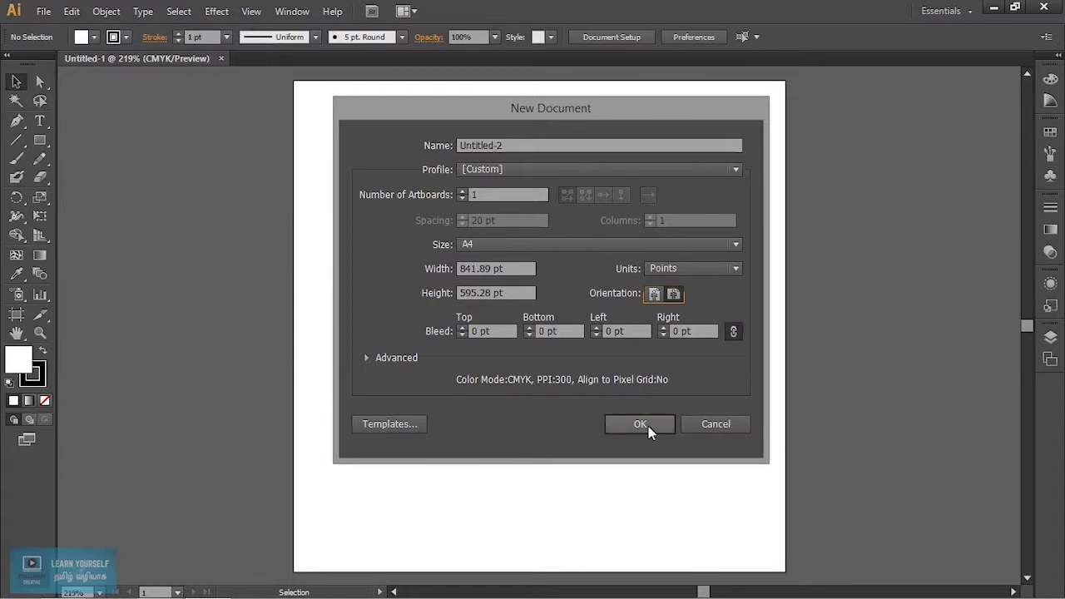
click(648, 426)
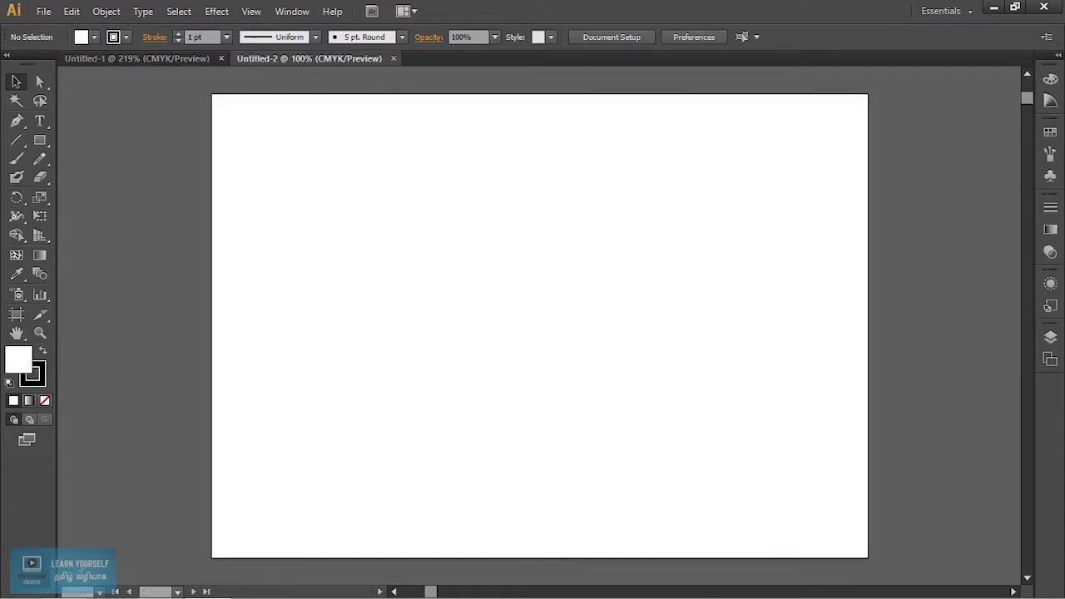
click(221, 59)
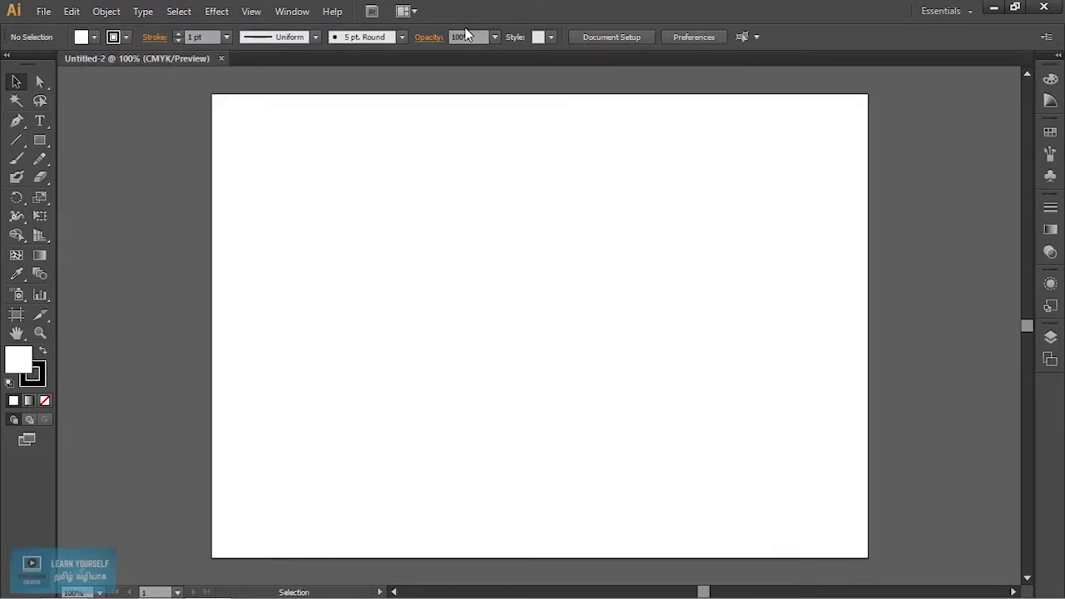
Select the Blob Brush tool.
key(ctrl+plus)
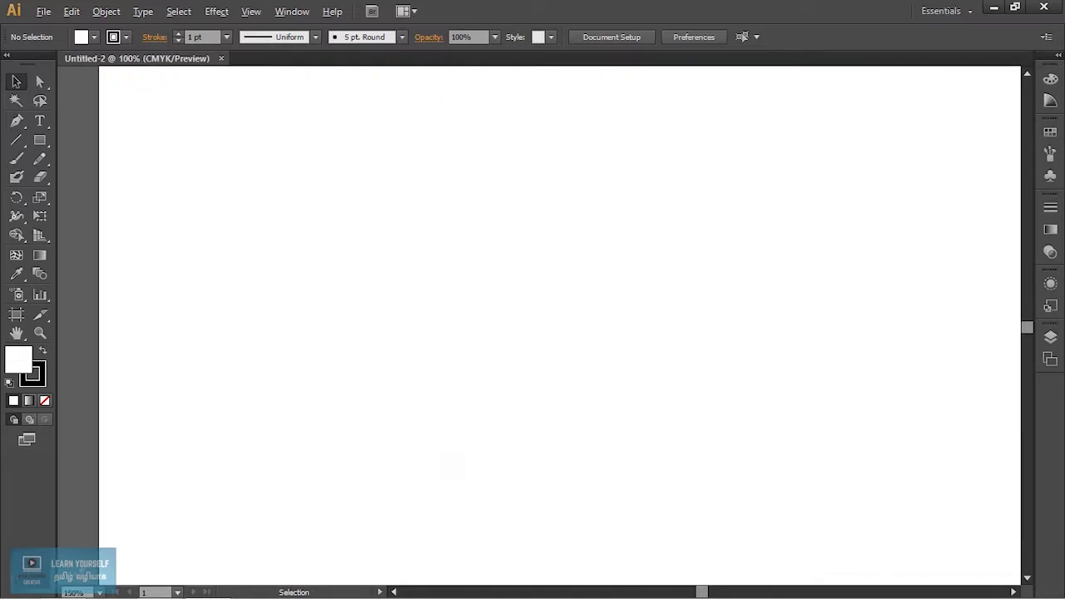
key(ctrl+minus)
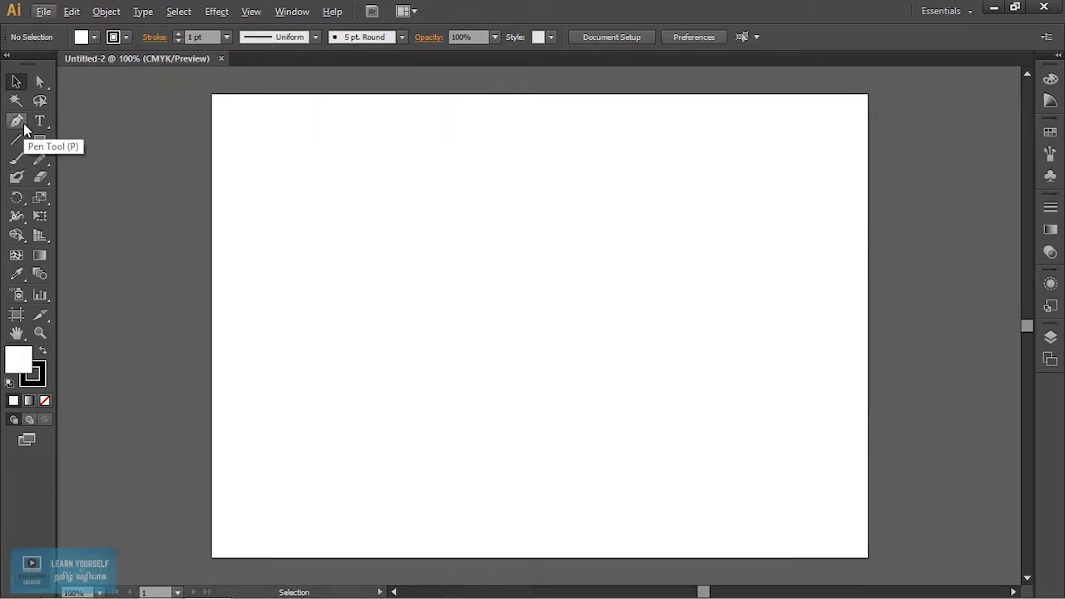
click(15, 177)
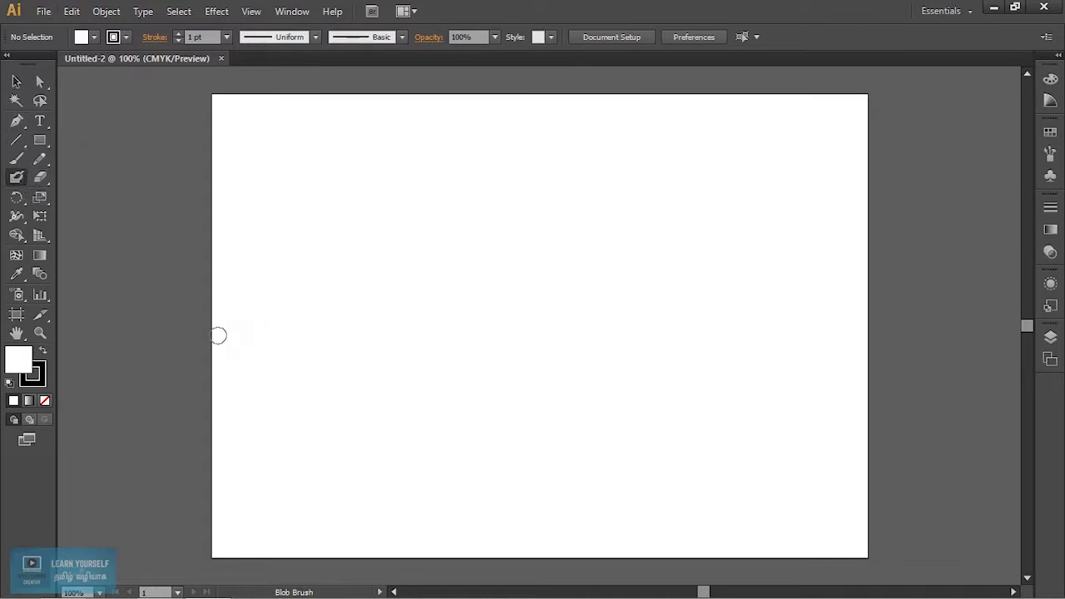
Set the fill colour to bright orange FFA300 in the Color Picker.
double_click(18, 359)
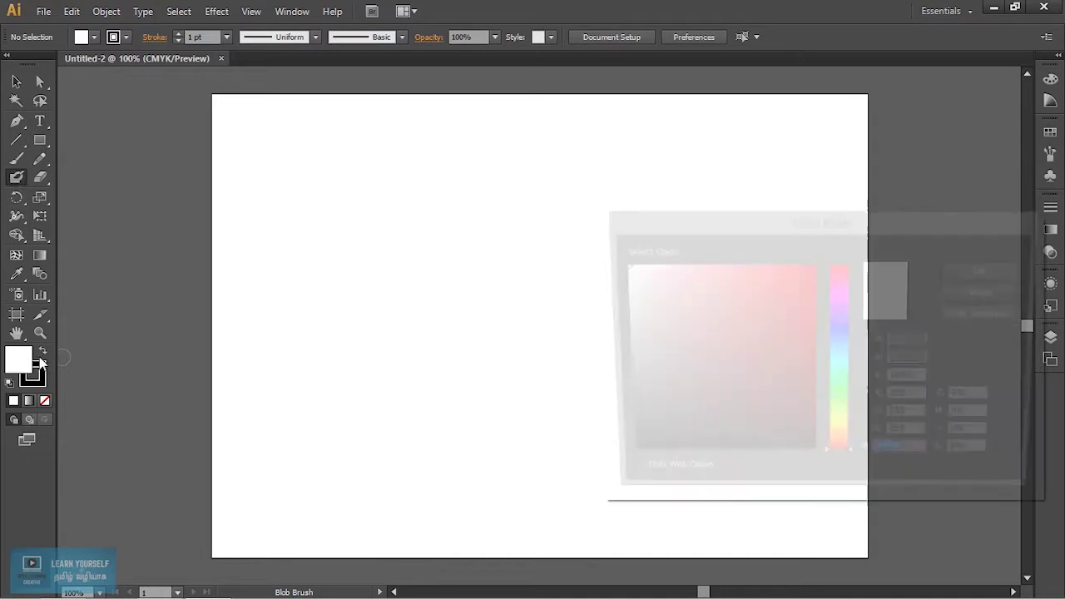
drag(837, 423, 839, 435)
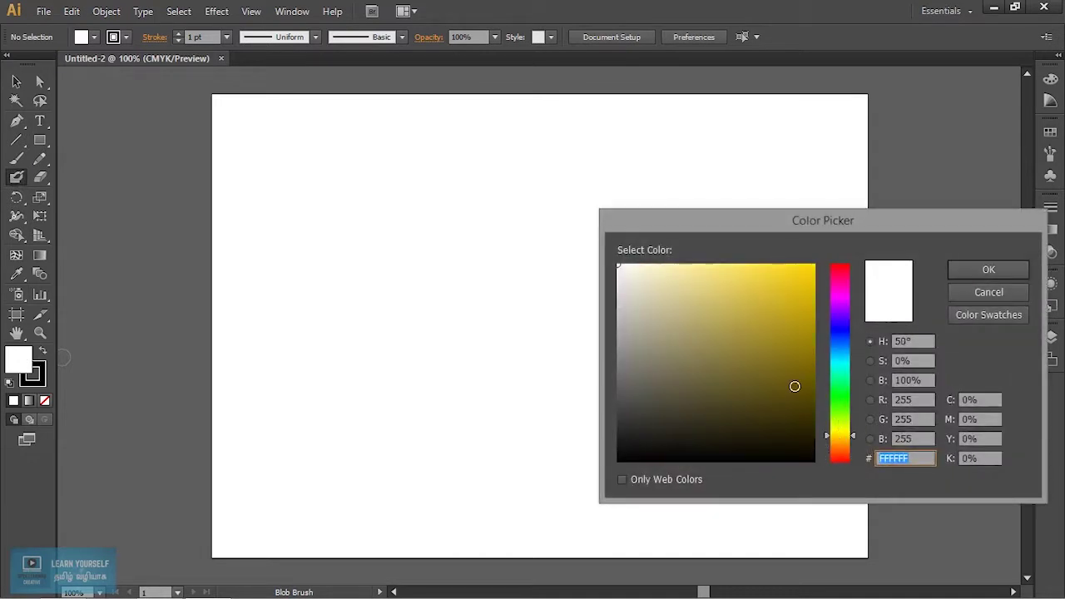
click(796, 277)
click(759, 266)
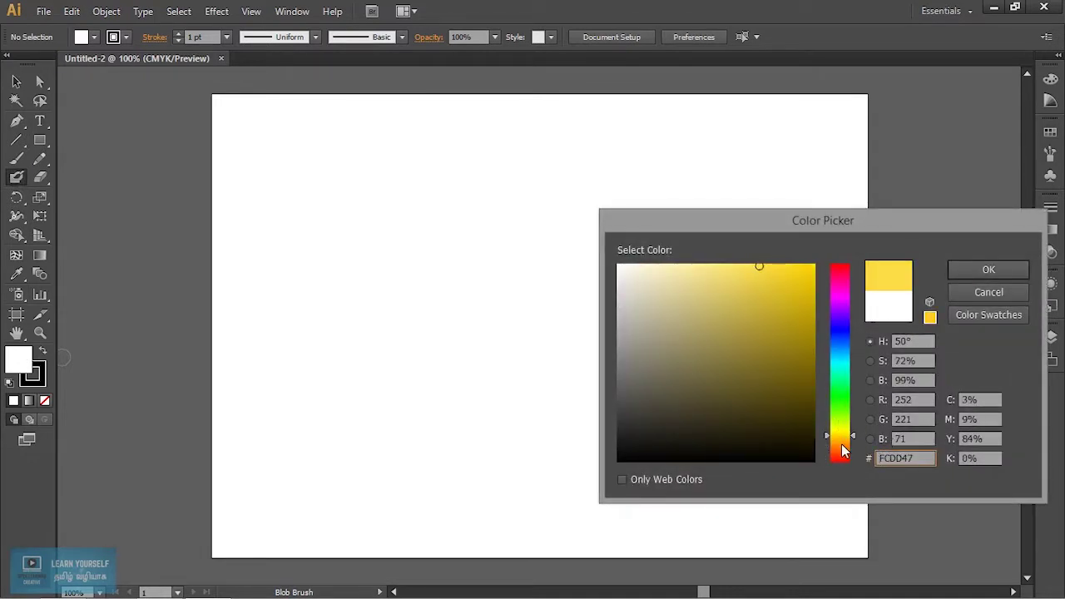
drag(844, 436, 844, 425)
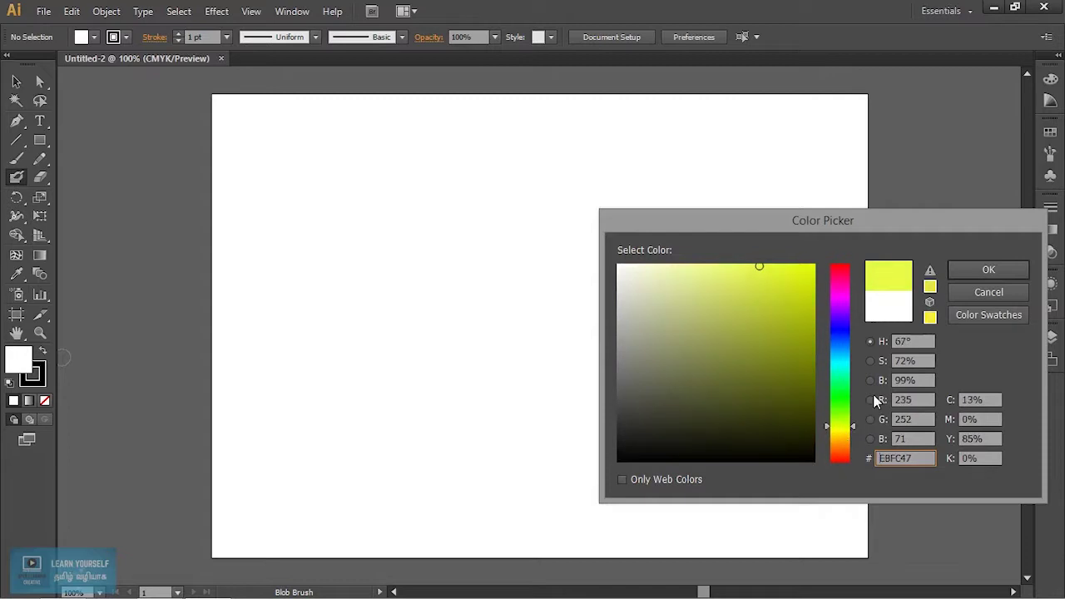
drag(828, 431, 832, 441)
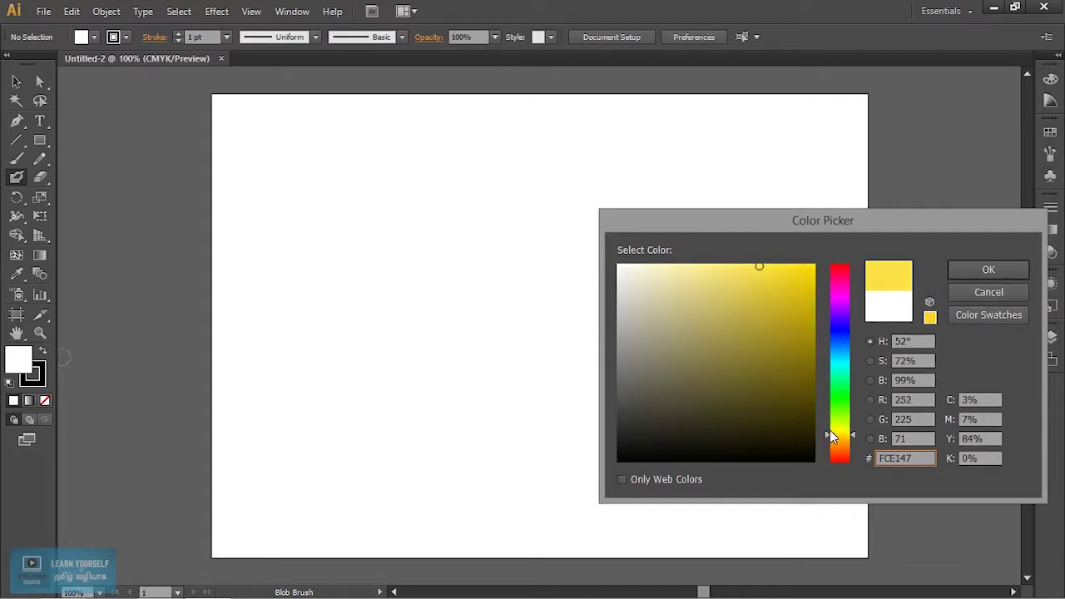
drag(802, 304, 827, 261)
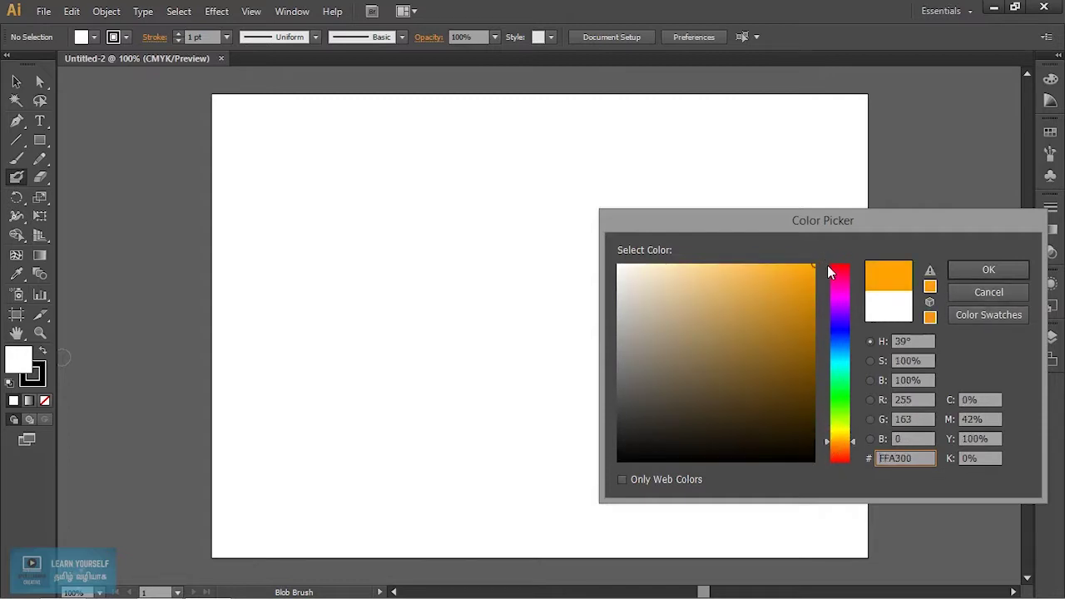
click(988, 271)
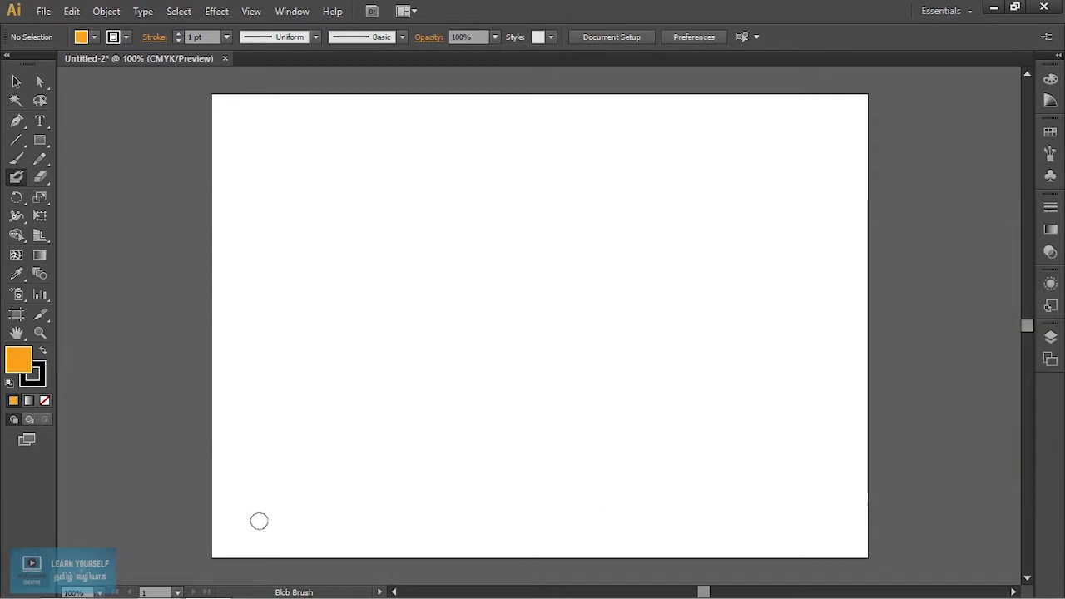
Undo the black test stroke, set the stroke to orange F49600, and paint a wavy hilltop line.
drag(218, 395, 332, 381)
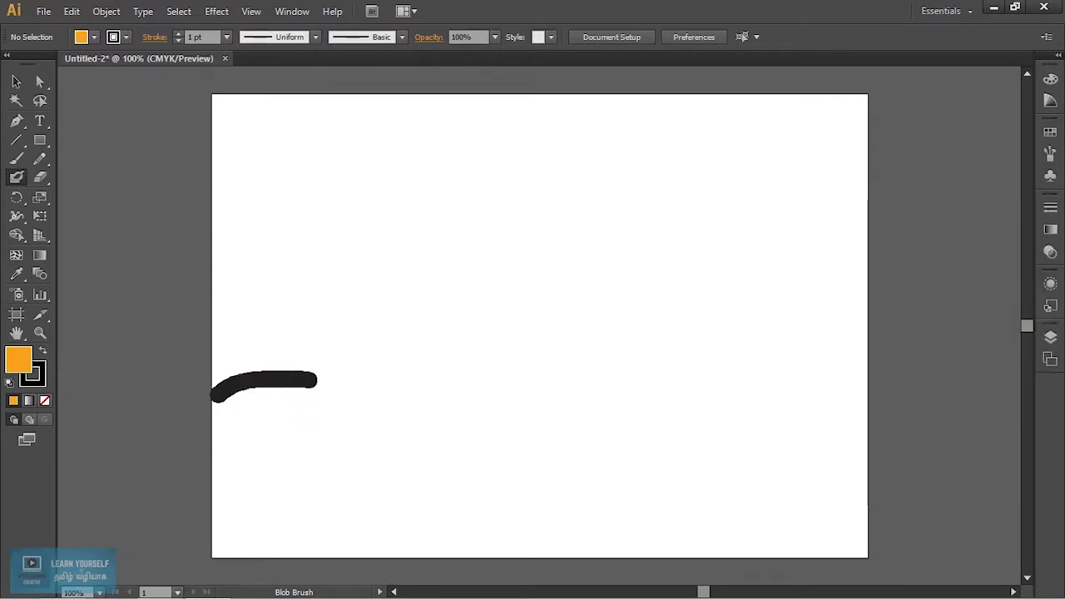
key(ctrl+z)
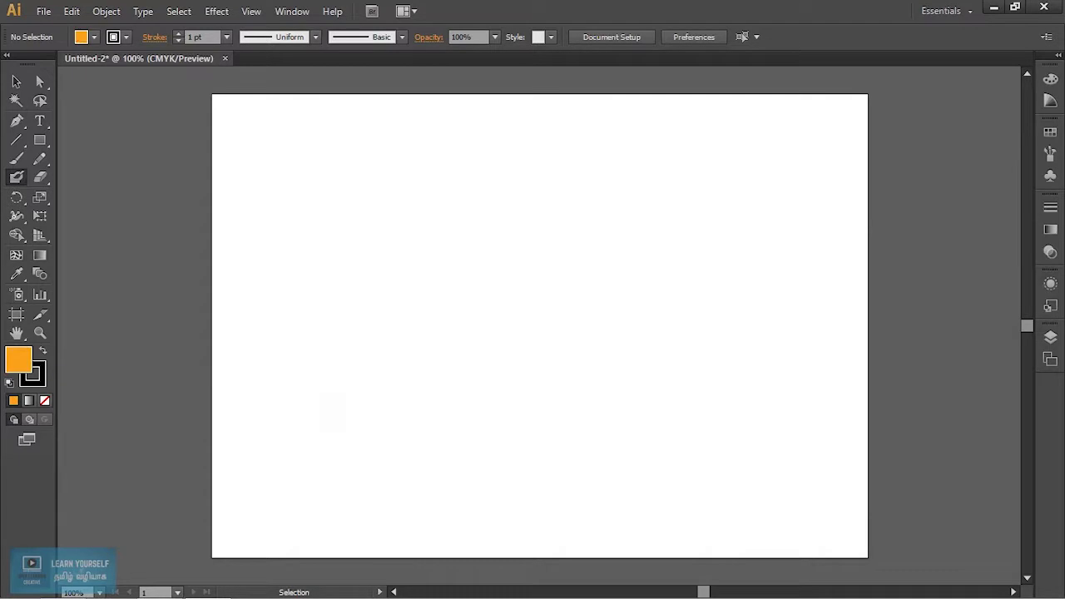
double_click(38, 369)
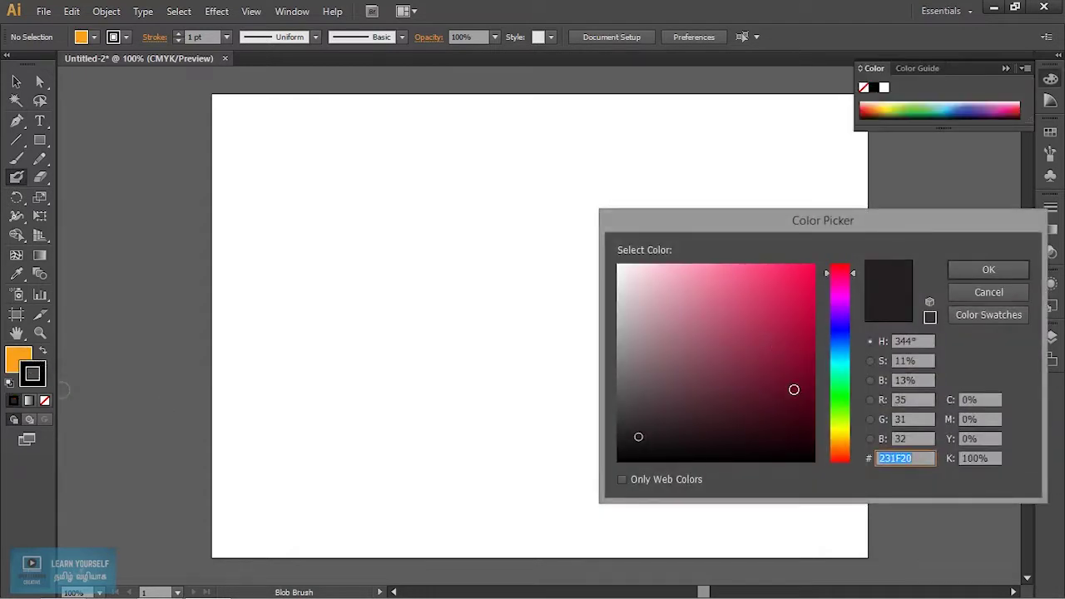
drag(843, 428, 842, 442)
click(814, 271)
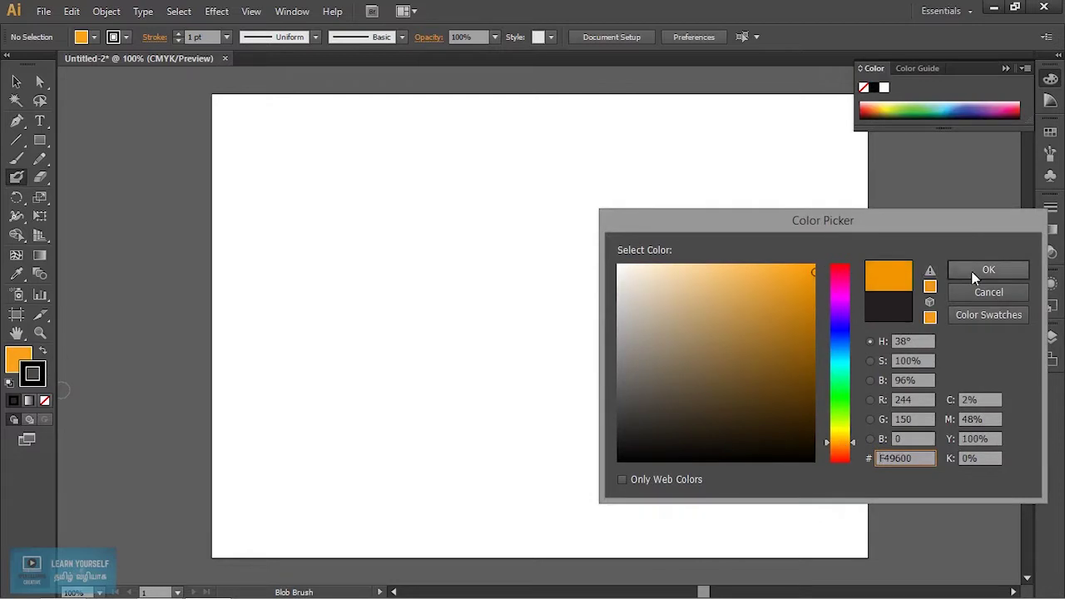
click(987, 270)
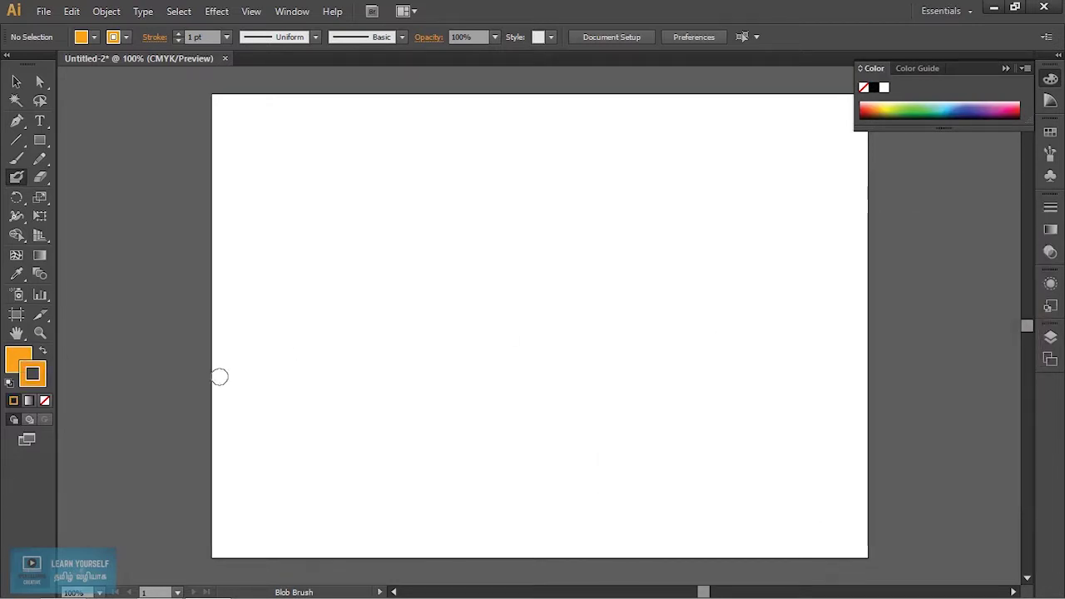
drag(220, 373, 867, 376)
Paint orange along the right edge, bottom and left side with a doubled brush size.
drag(860, 549, 857, 368)
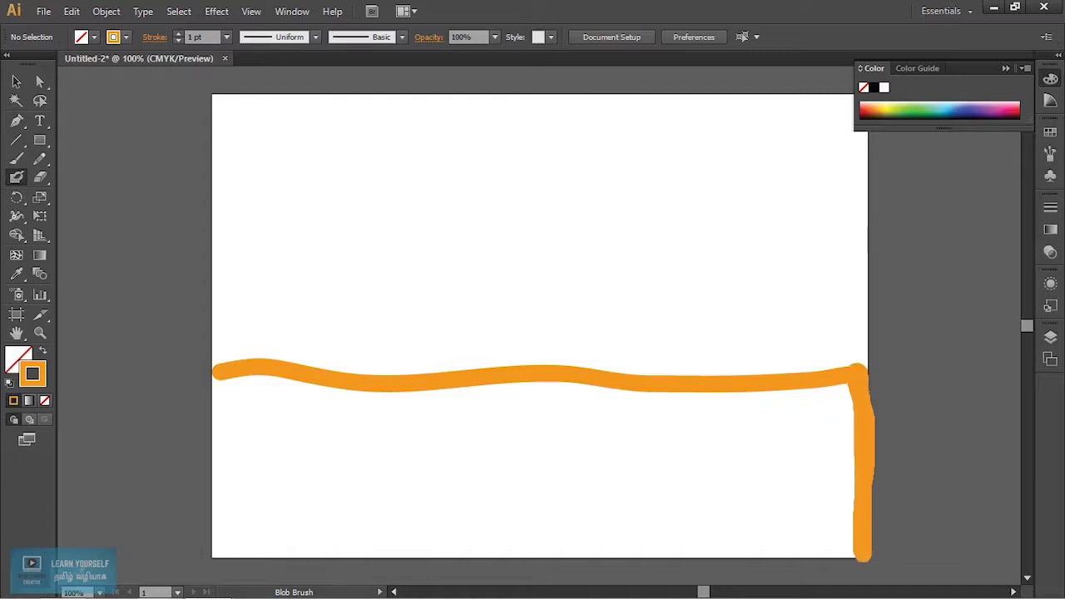
mouse_move(862, 556)
mouse_down()
mouse_move(242, 543)
mouse_move(204, 545)
mouse_move(200, 556)
mouse_move(765, 560)
mouse_move(204, 531)
mouse_move(221, 371)
mouse_up()
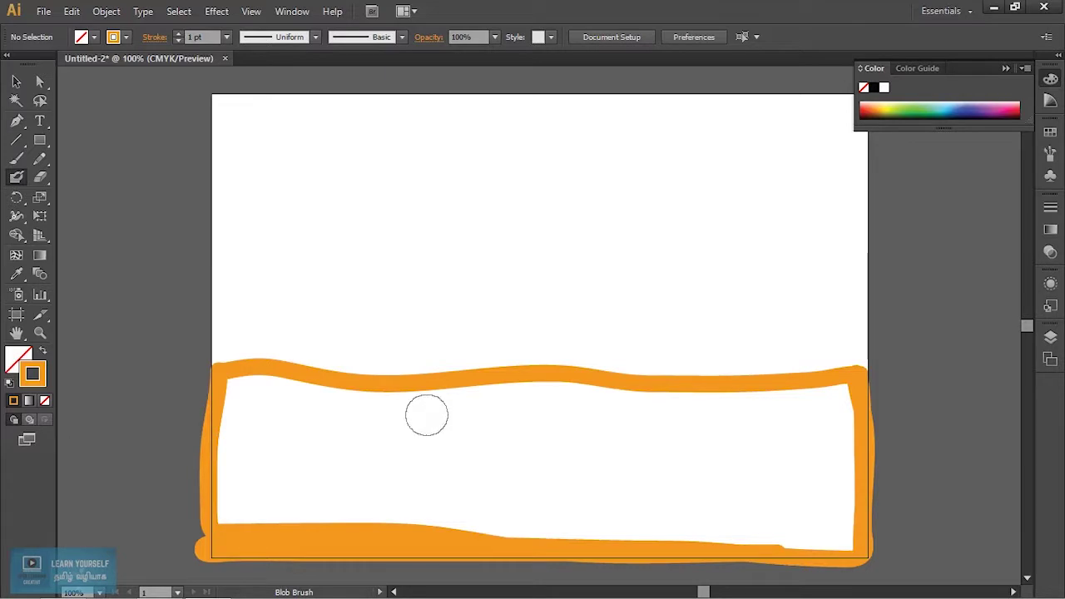
key(bracketright)
key(bracketright)
key(bracketright)
mouse_move(242, 381)
mouse_down()
mouse_move(250, 512)
mouse_move(842, 539)
mouse_move(841, 397)
mouse_move(661, 412)
mouse_move(266, 407)
mouse_move(341, 382)
mouse_move(616, 387)
mouse_move(811, 441)
mouse_move(823, 516)
mouse_up()
Fill the remaining white gaps inside the hills with solid orange.
mouse_move(274, 499)
mouse_down()
mouse_move(266, 487)
mouse_move(283, 441)
mouse_move(287, 491)
mouse_move(320, 441)
mouse_move(370, 437)
mouse_up()
mouse_move(341, 495)
mouse_down()
mouse_move(458, 437)
mouse_move(470, 437)
mouse_move(366, 499)
mouse_move(524, 436)
mouse_up()
drag(399, 504, 615, 441)
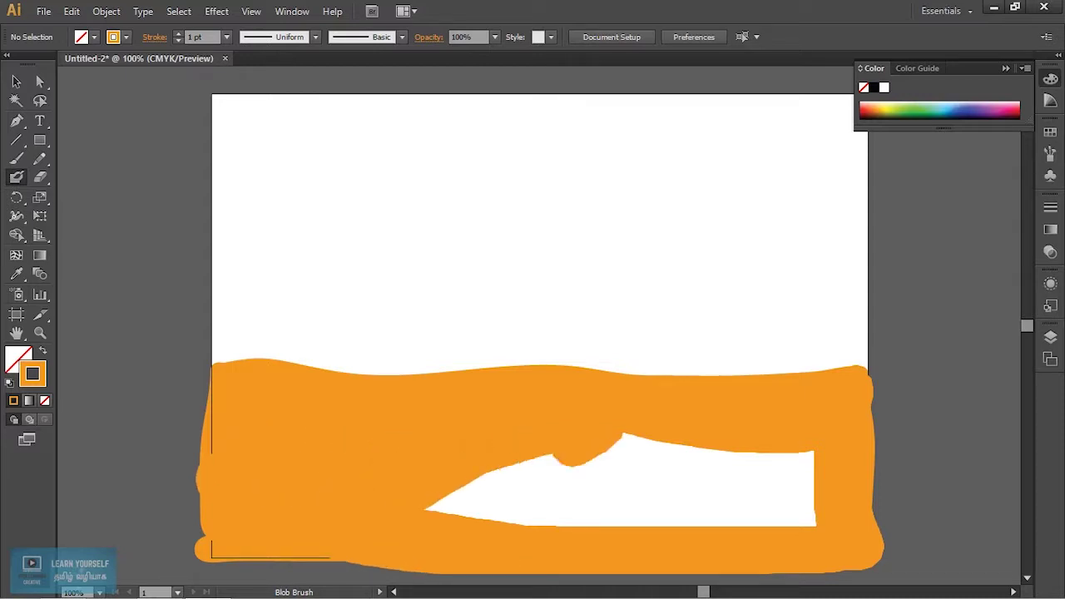
drag(432, 508, 582, 458)
drag(483, 499, 624, 441)
drag(466, 516, 666, 441)
drag(558, 499, 666, 456)
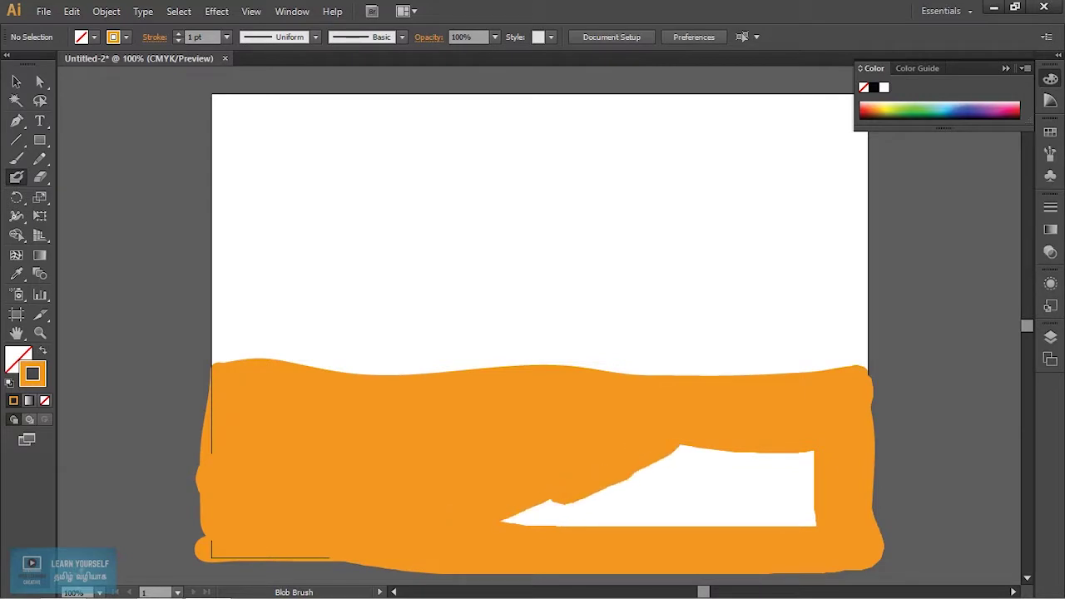
drag(507, 520, 632, 475)
drag(574, 525, 707, 450)
drag(615, 524, 766, 454)
mouse_move(665, 520)
mouse_down()
mouse_move(791, 475)
mouse_move(807, 508)
mouse_move(770, 524)
mouse_move(649, 524)
mouse_up()
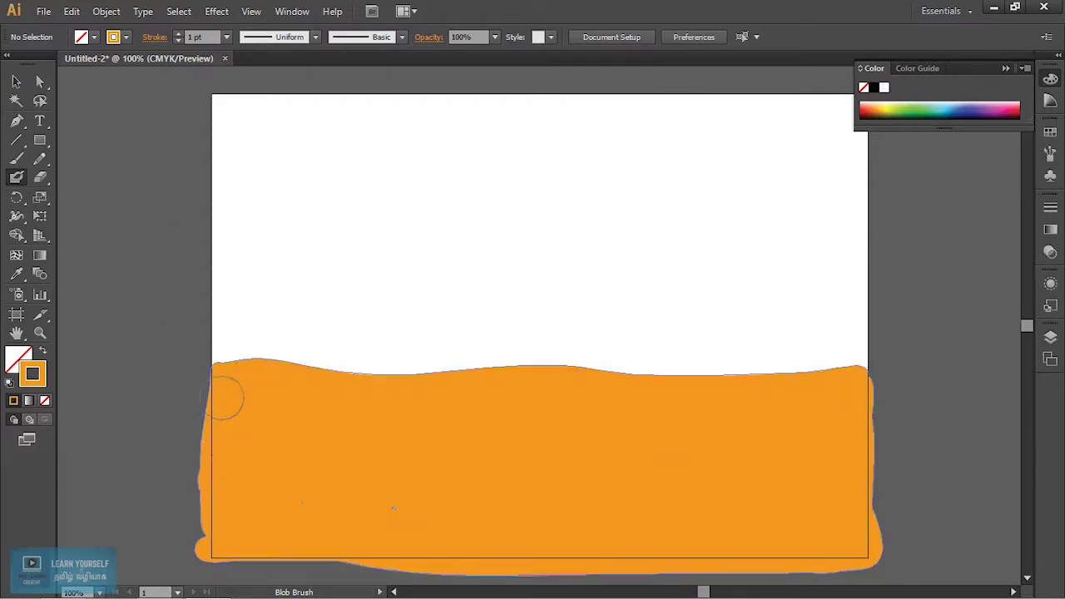
Draw a rectangle covering the whole artboard, about 847 × 595.28 pt.
click(45, 147)
click(116, 158)
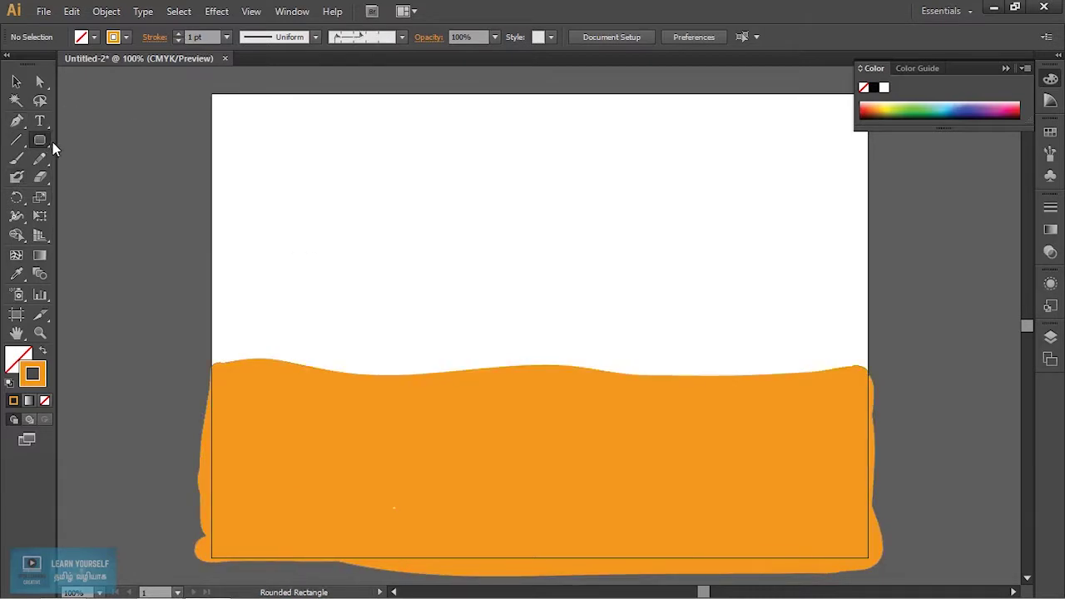
click(43, 143)
click(117, 138)
drag(204, 94, 718, 485)
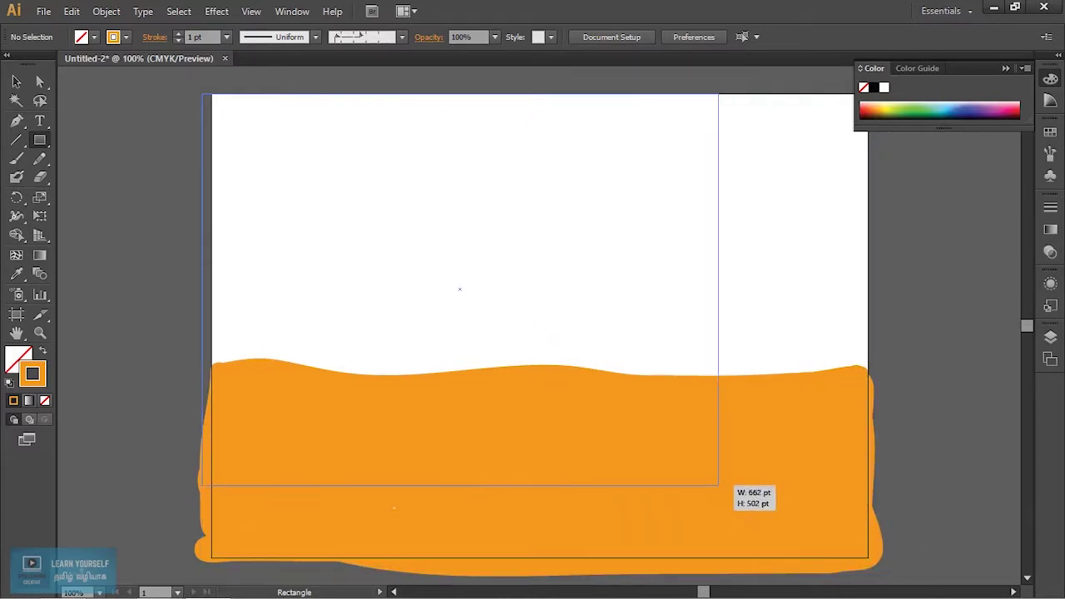
key(ctrl+z)
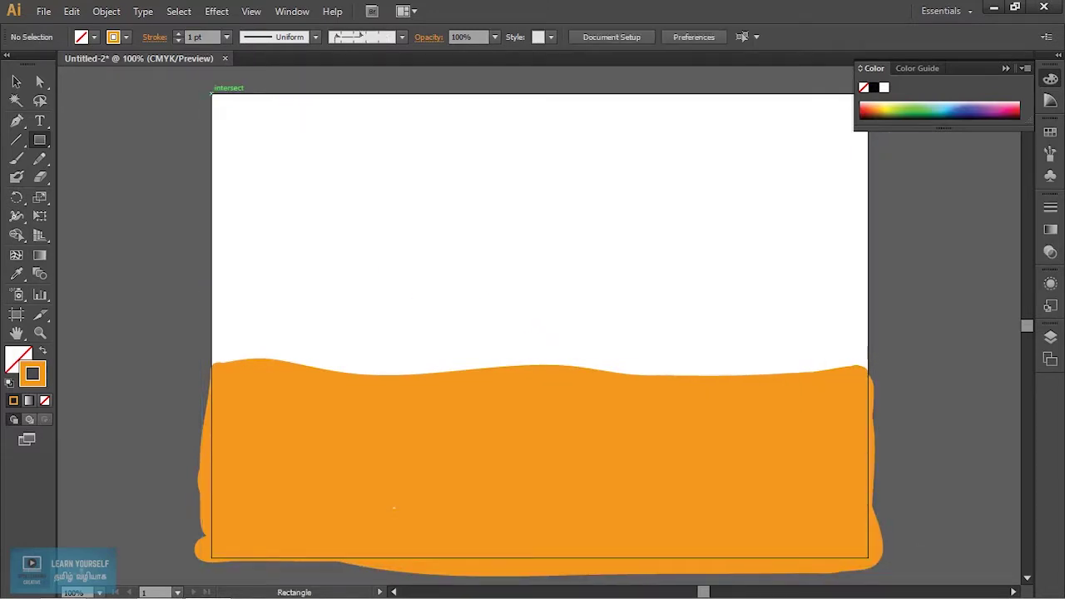
drag(212, 94, 859, 555)
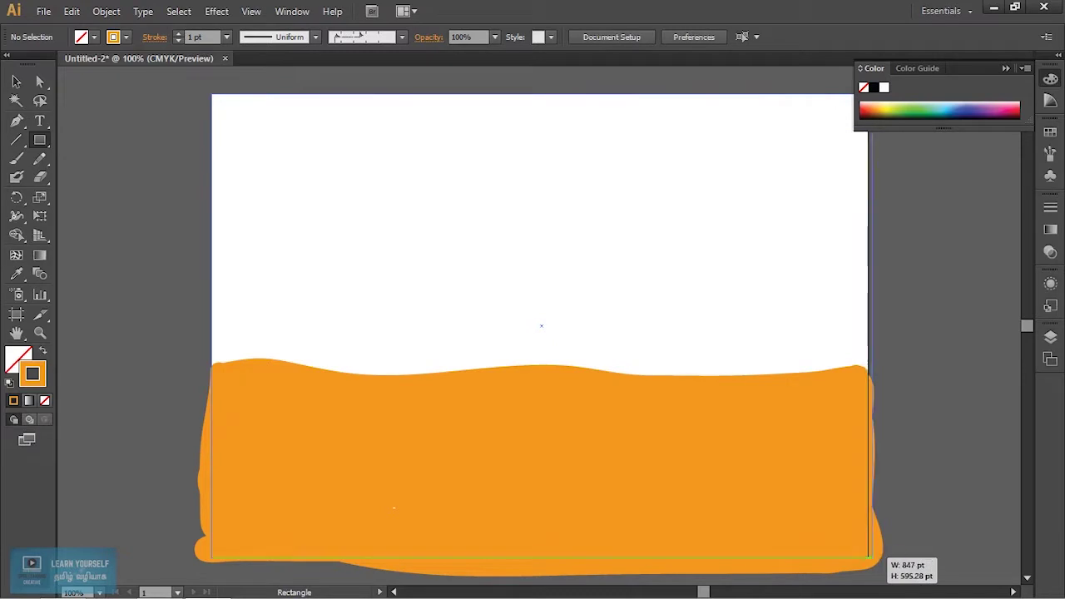
drag(858, 556, 869, 557)
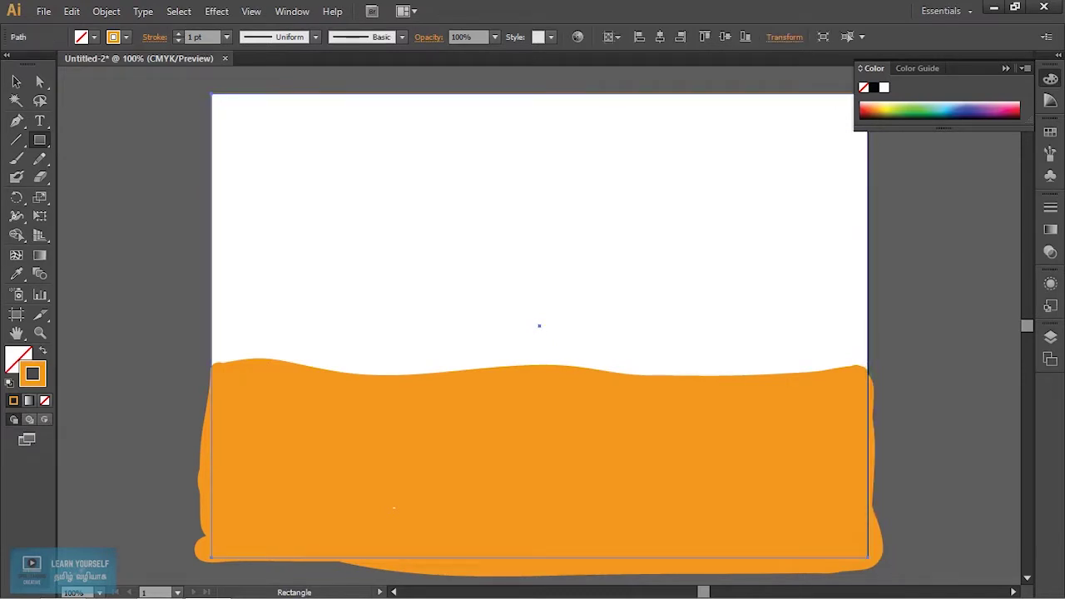
Select all artwork, make a clipping mask from the artboard rectangle, then deselect.
click(16, 81)
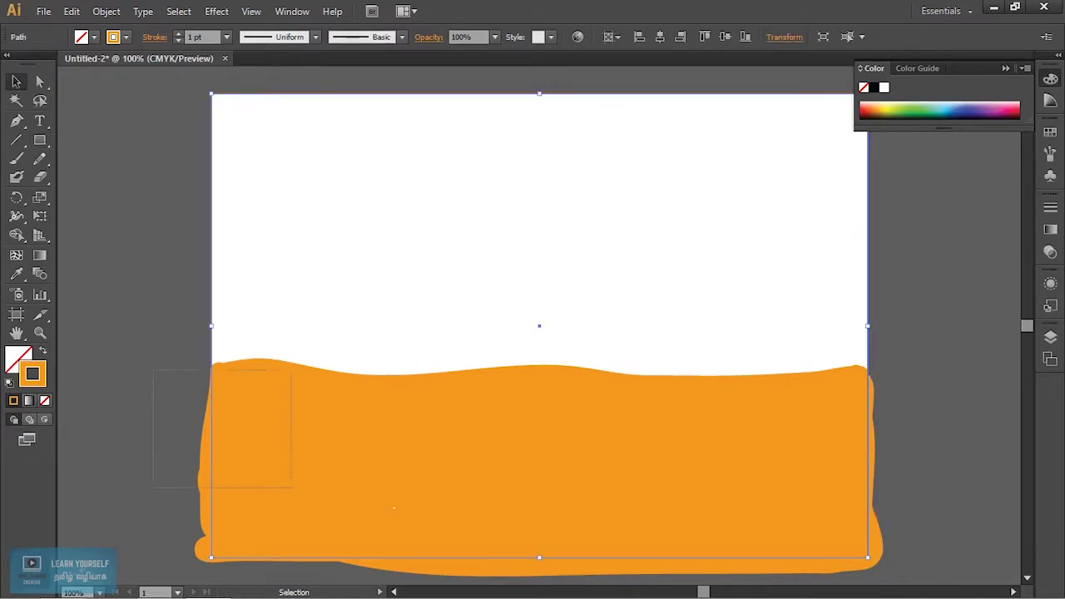
key(ctrl+a)
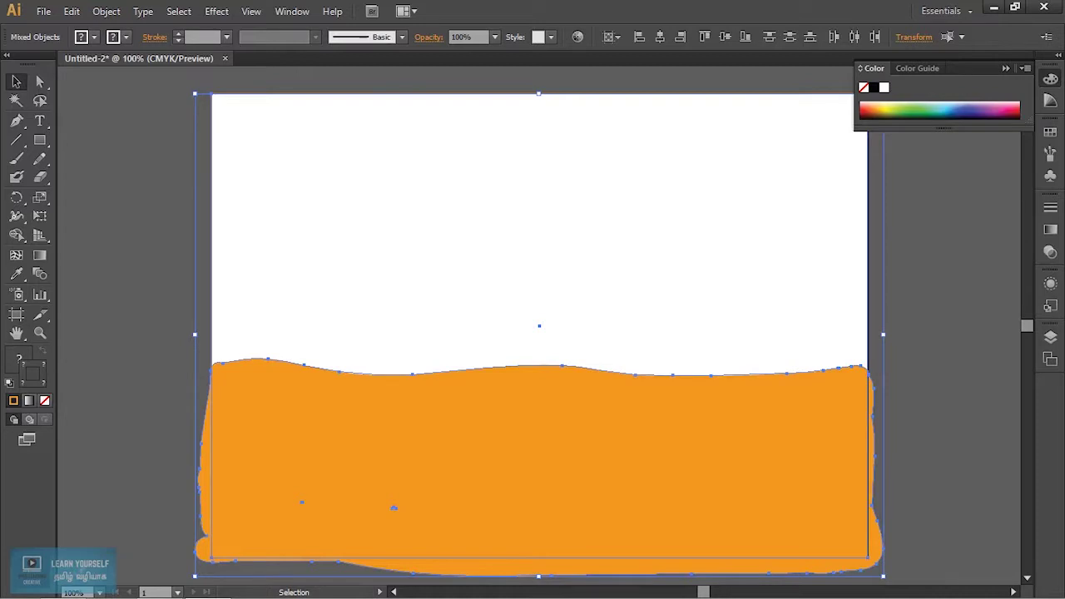
click(106, 11)
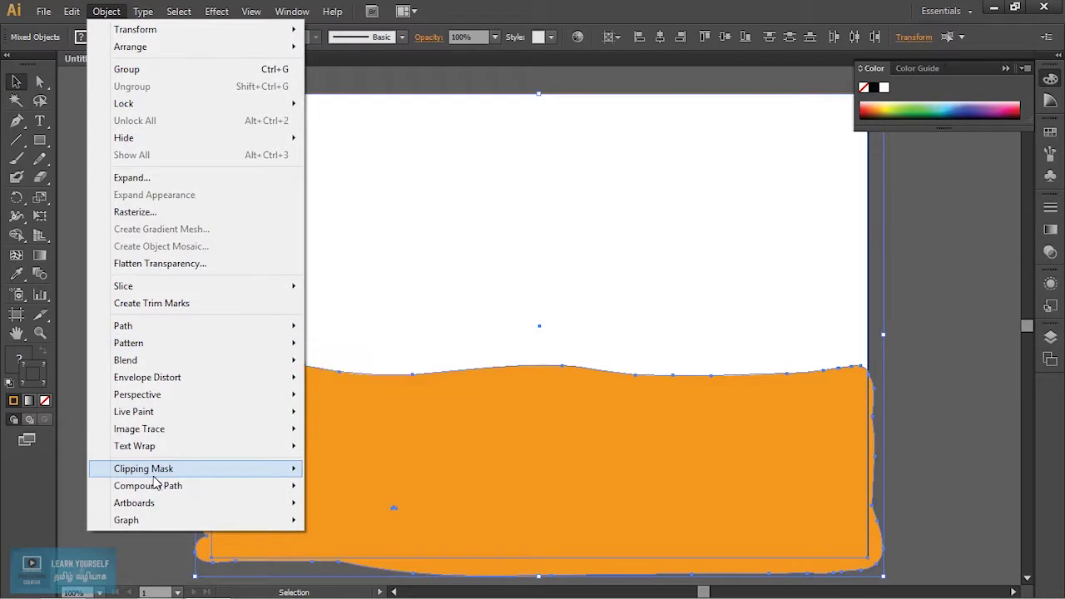
mouse_move(143, 468)
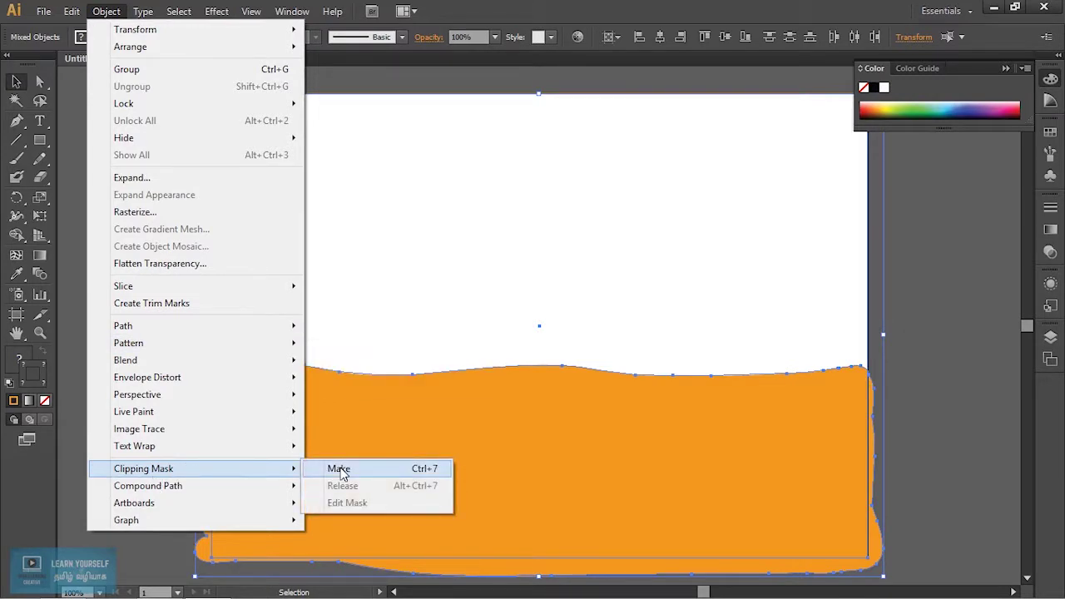
click(338, 469)
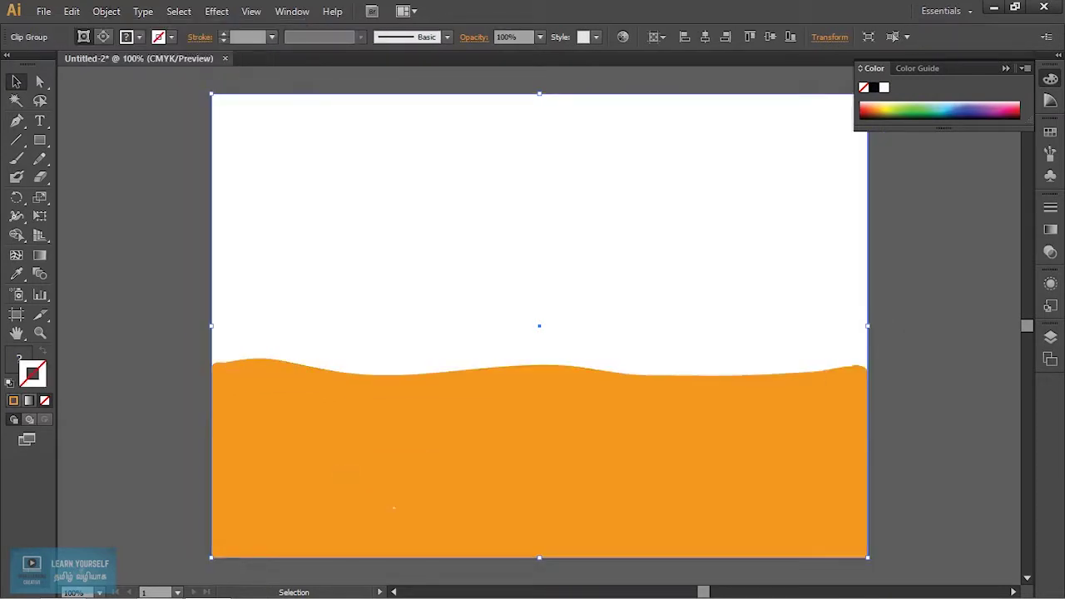
key(ctrl+shift+a)
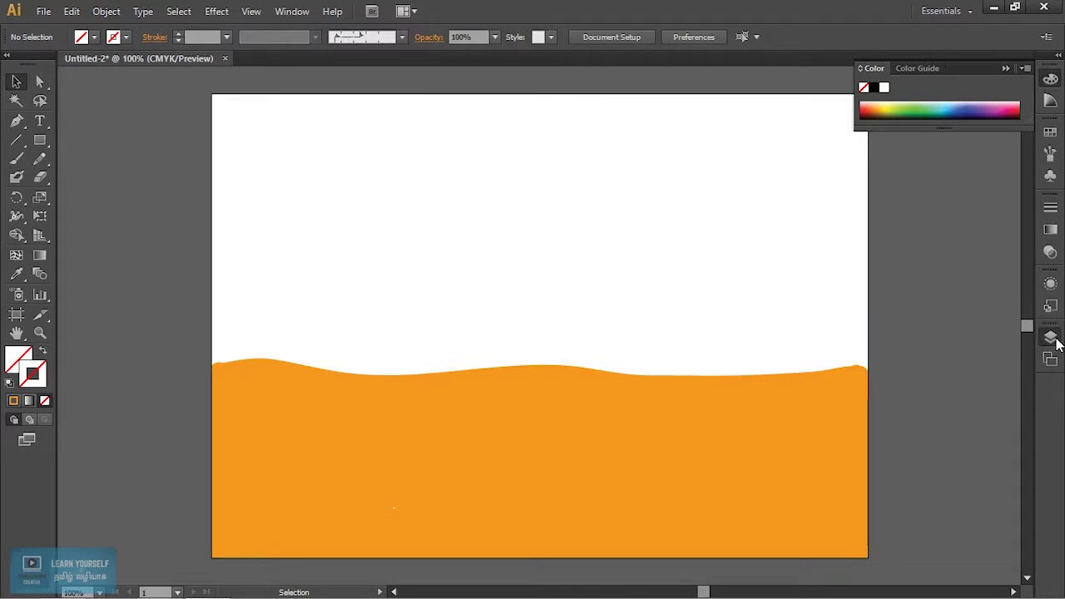
Open the Layers panel, expand Layer 1 to show the Clip Group, and create Layer 2.
click(1050, 337)
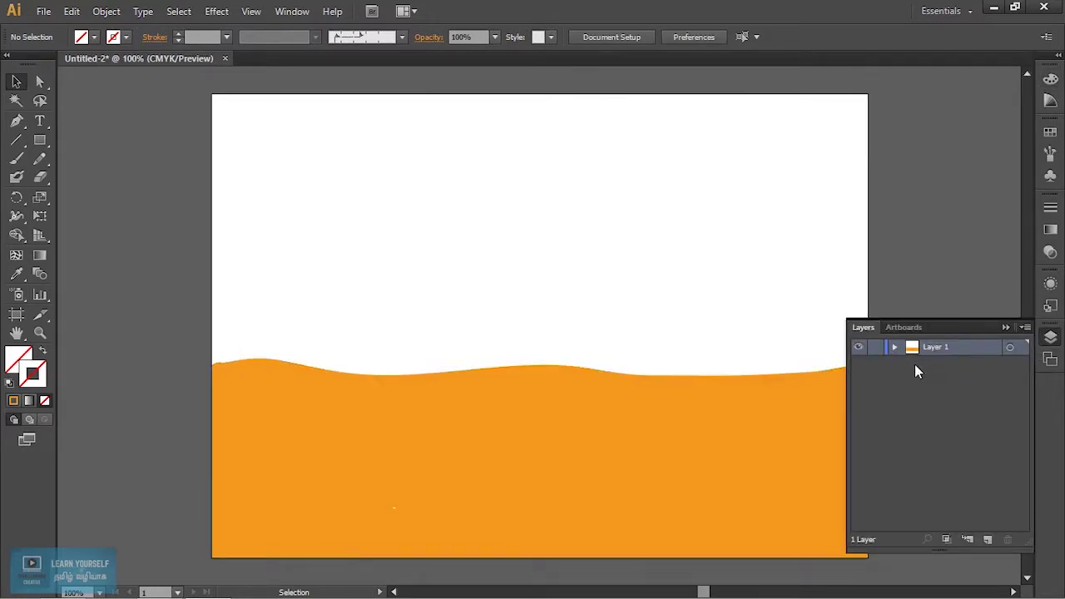
click(896, 347)
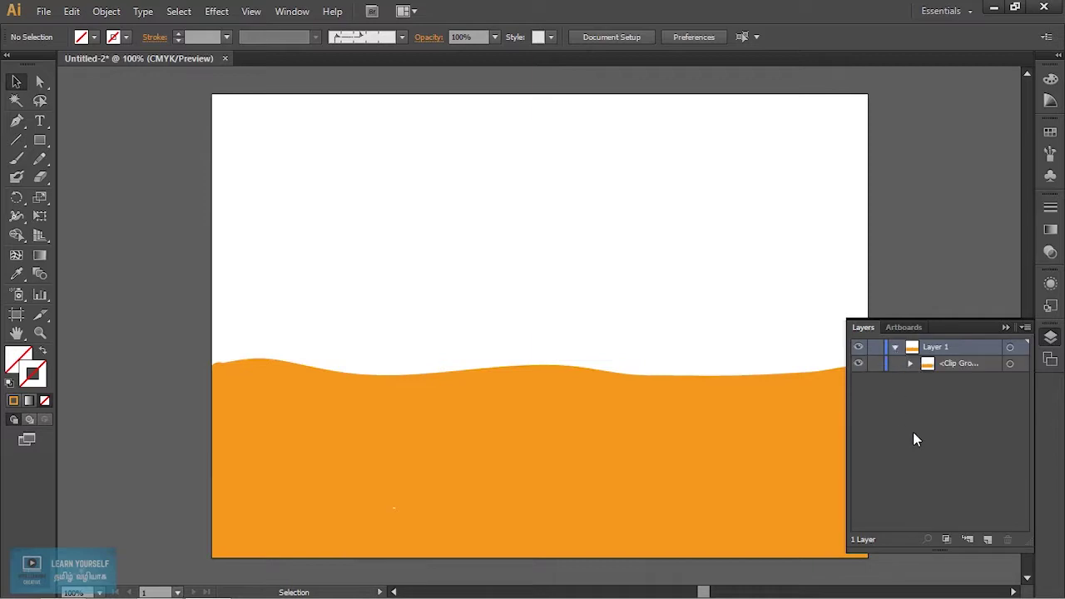
click(990, 539)
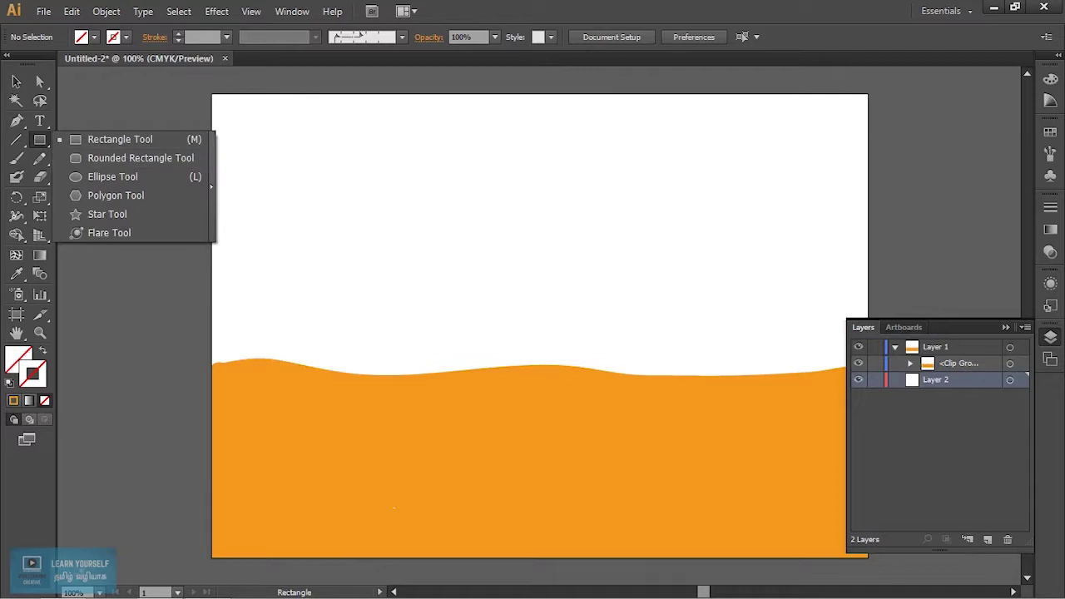
Draw an artboard-sized rectangle on Layer 2.
drag(39, 141, 111, 143)
drag(213, 95, 689, 489)
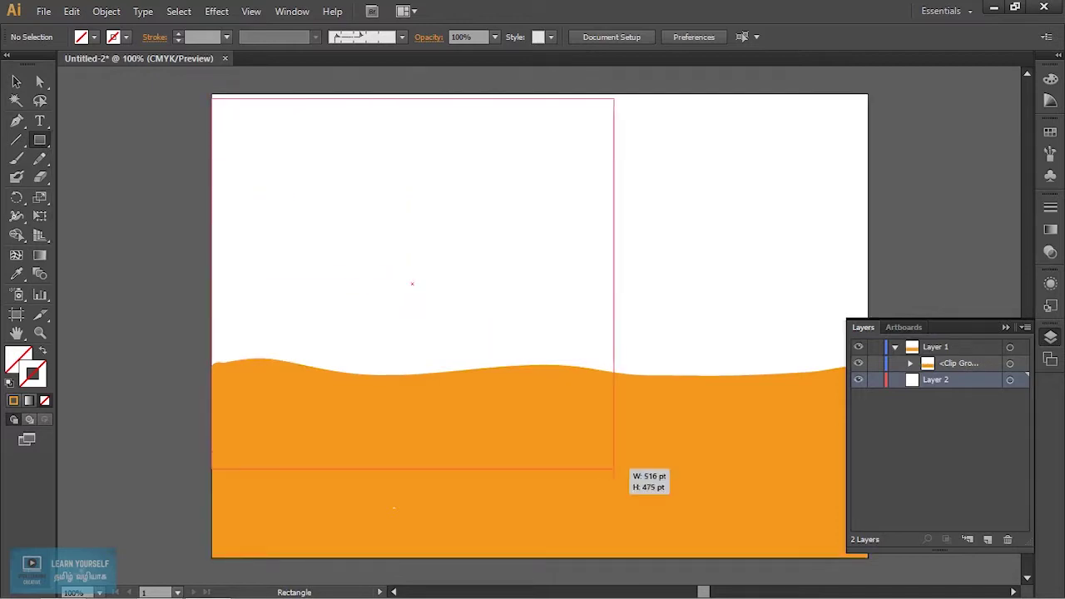
mouse_move(867, 557)
mouse_down()
mouse_move(211, 94)
mouse_move(868, 558)
mouse_up()
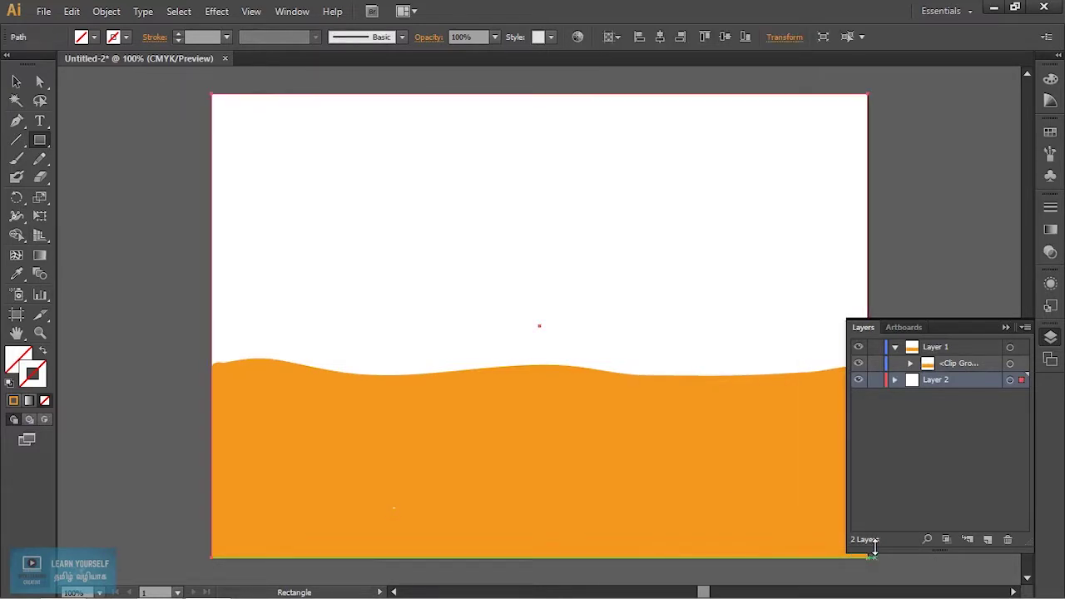
Fill the sky rectangle with light cyan #00FFFF and deselect it.
double_click(21, 359)
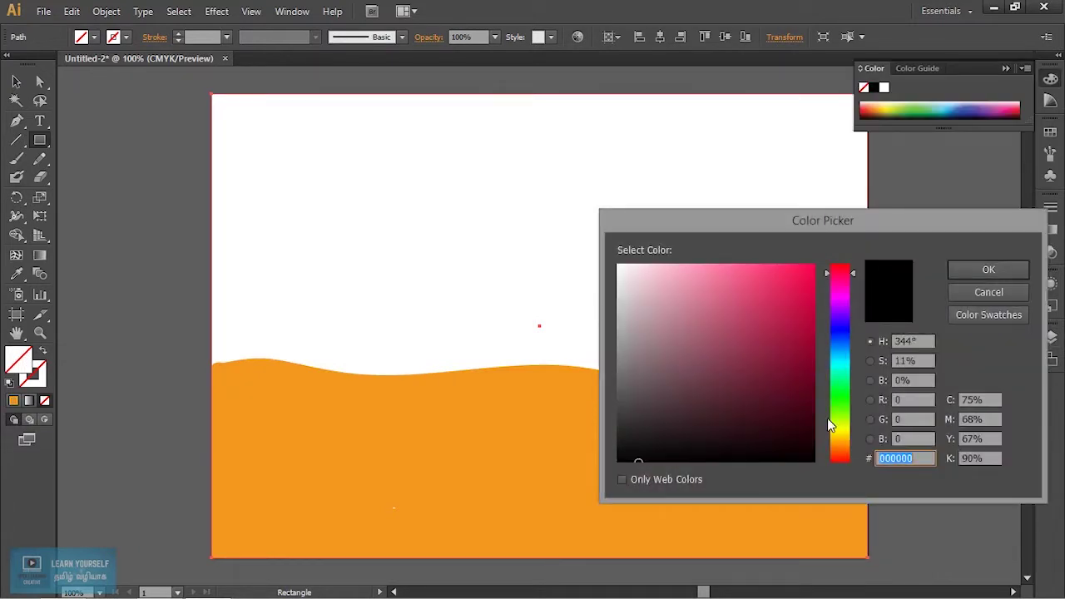
drag(841, 394, 841, 365)
click(807, 313)
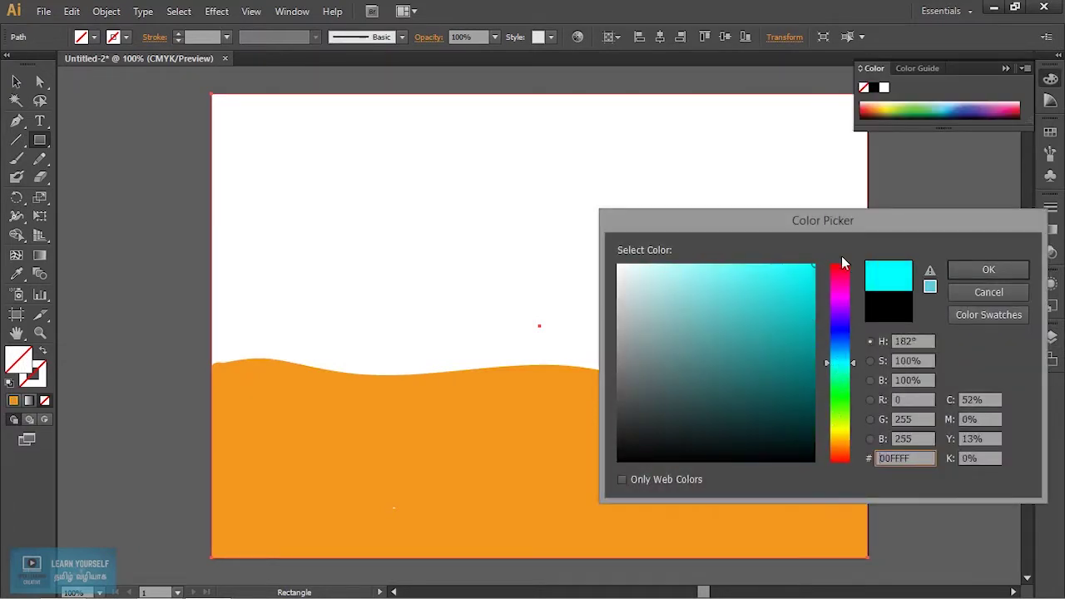
click(990, 273)
click(15, 81)
click(133, 250)
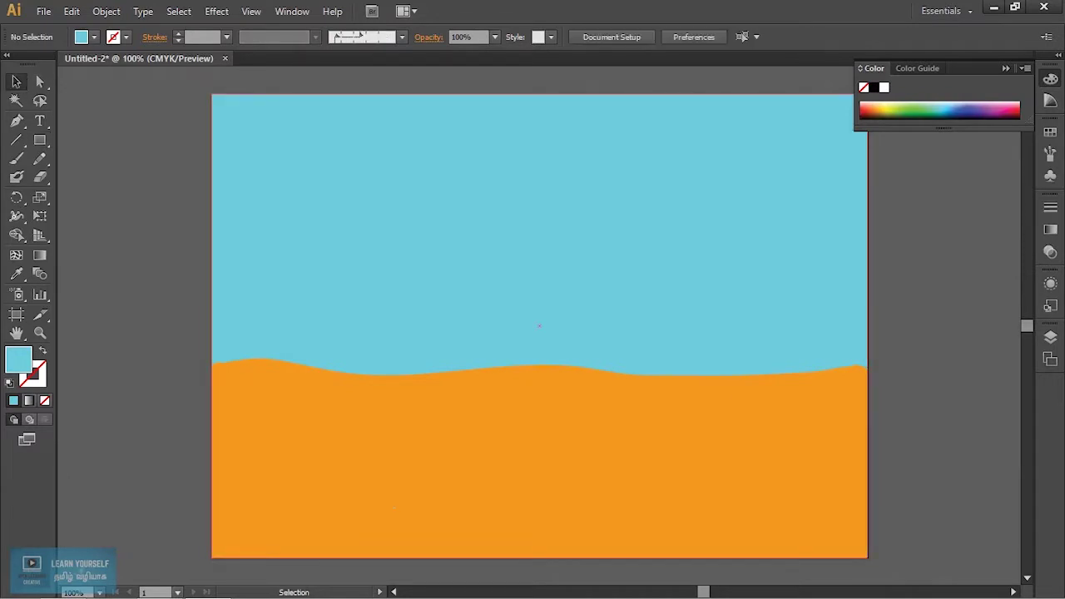
click(1050, 337)
Add a new Layer 3 at the top of the layer stack.
click(894, 347)
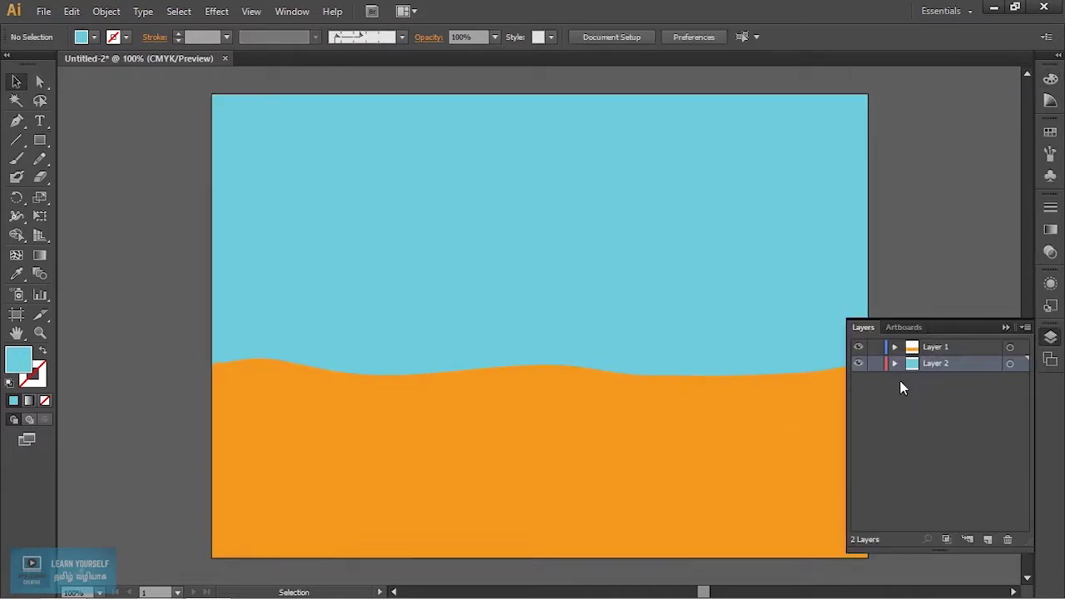
click(989, 539)
drag(937, 363, 936, 348)
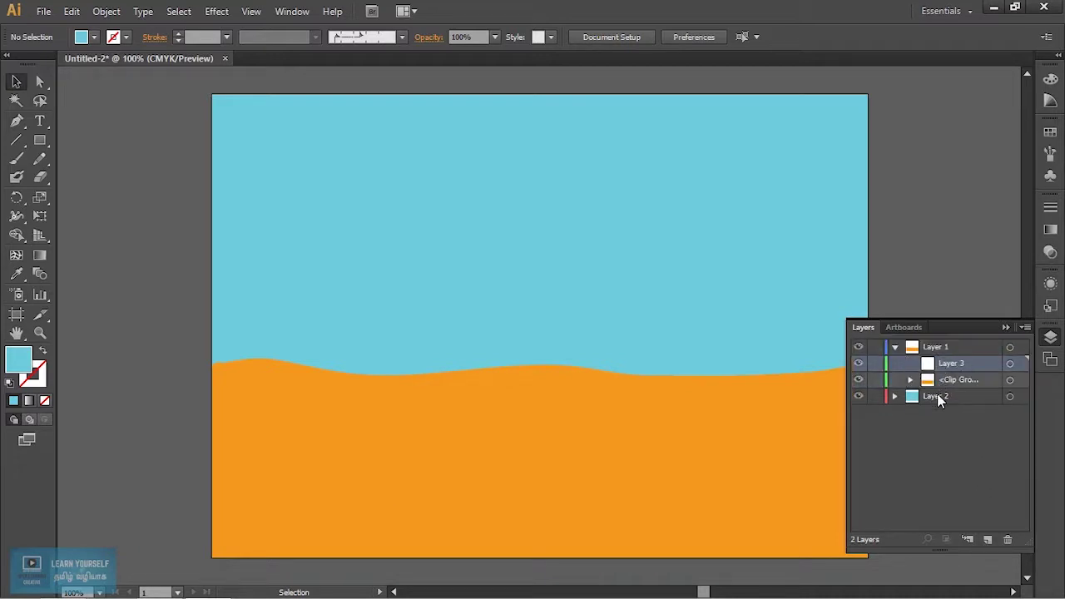
key(ctrl+z)
Move the sky layer beneath the hills layer so the hills show in front.
click(930, 350)
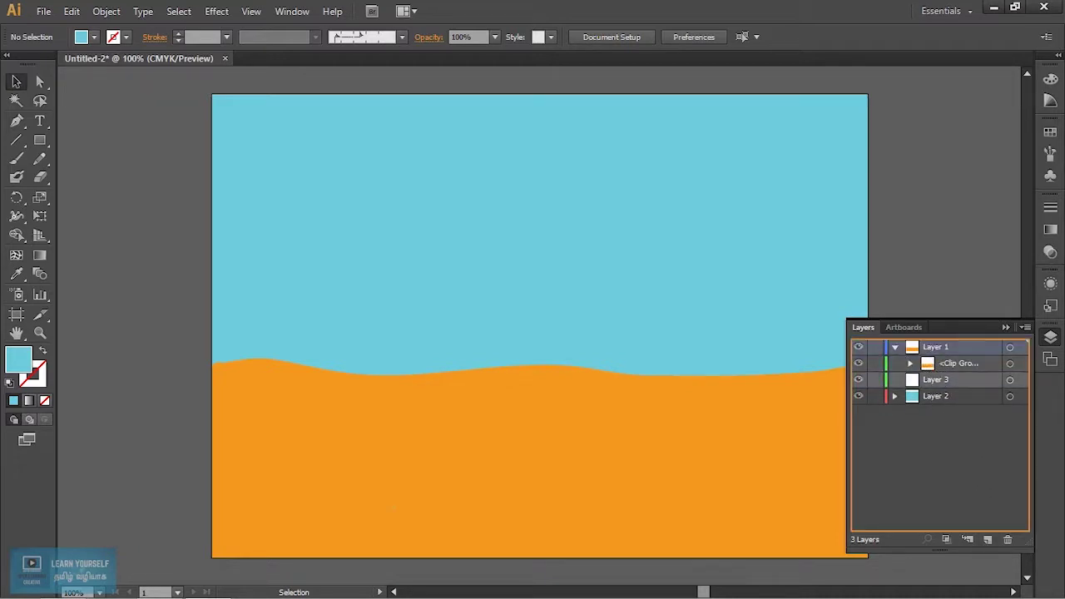
click(931, 418)
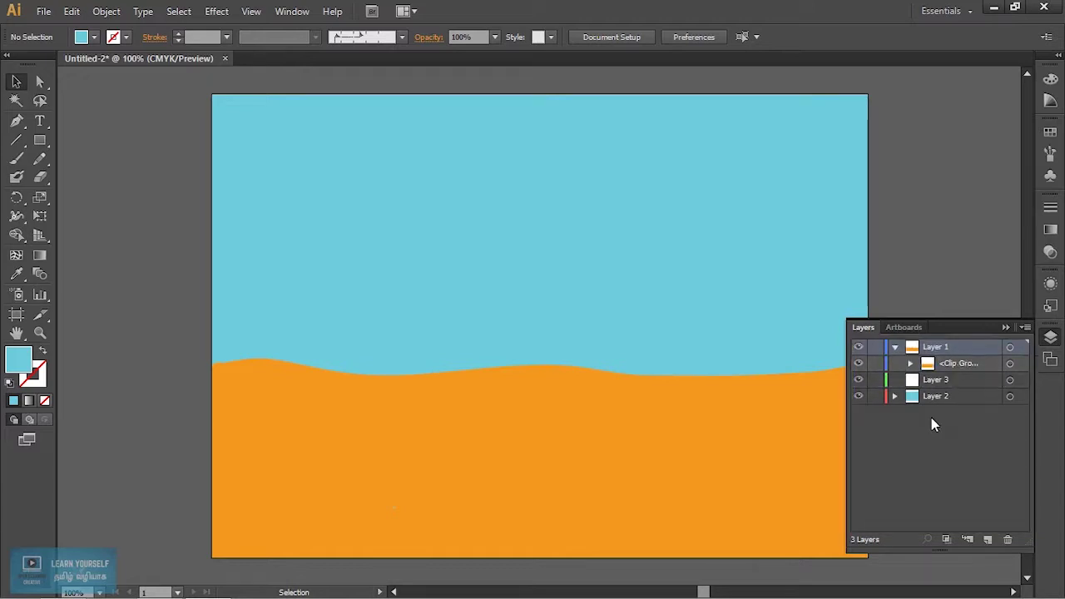
click(894, 346)
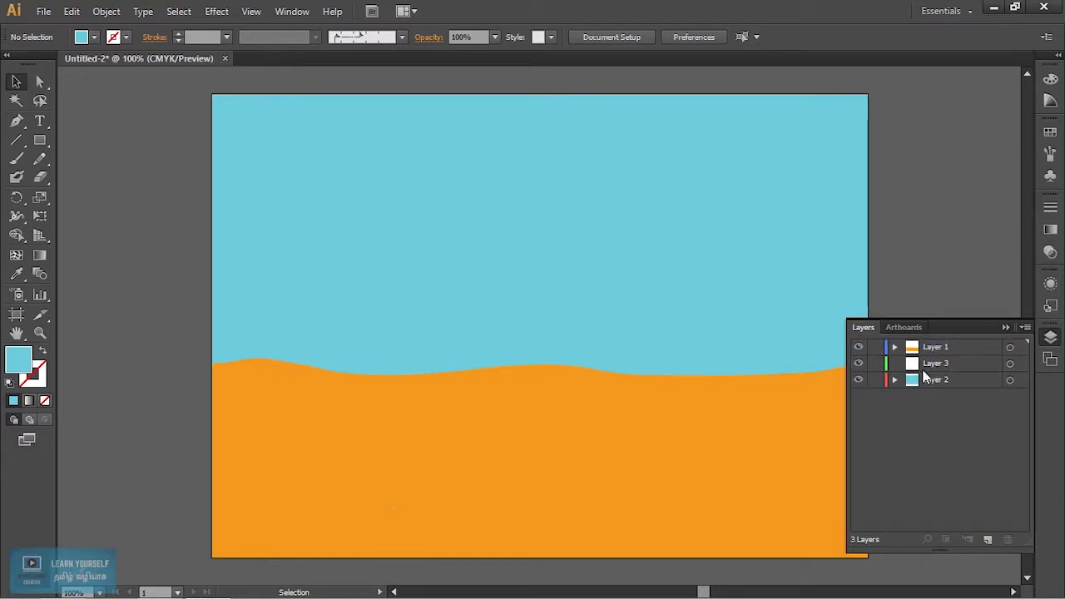
drag(921, 356, 920, 365)
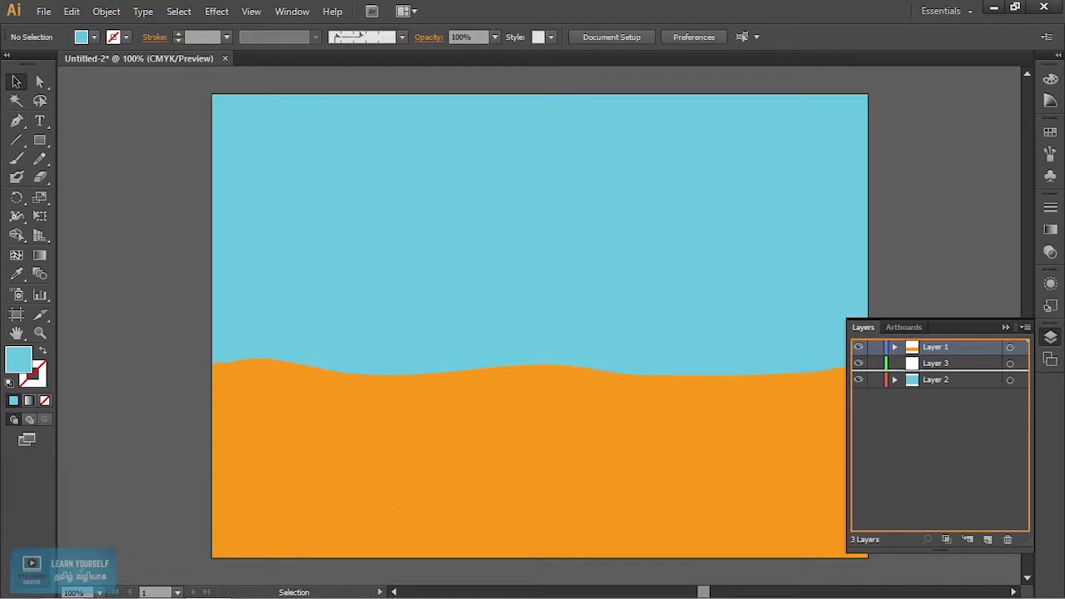
key(ctrl+z)
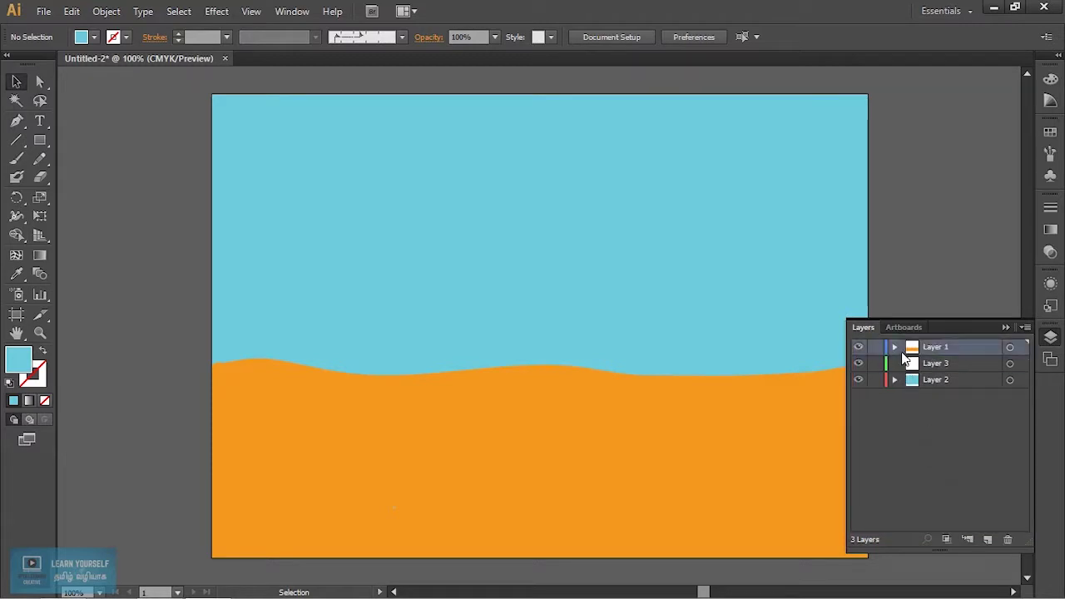
drag(941, 353, 936, 388)
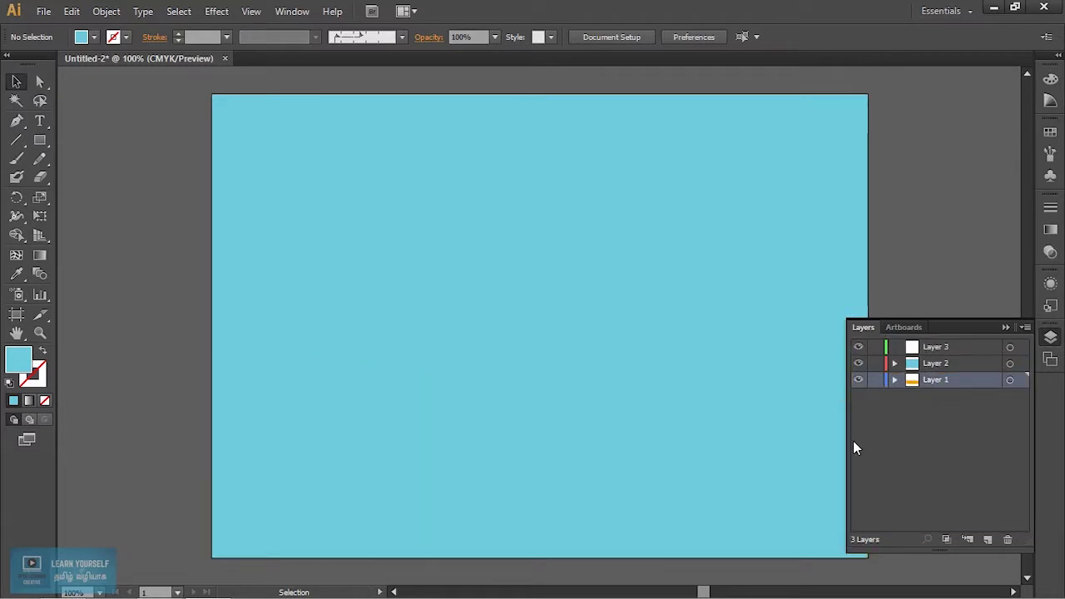
drag(935, 363, 936, 388)
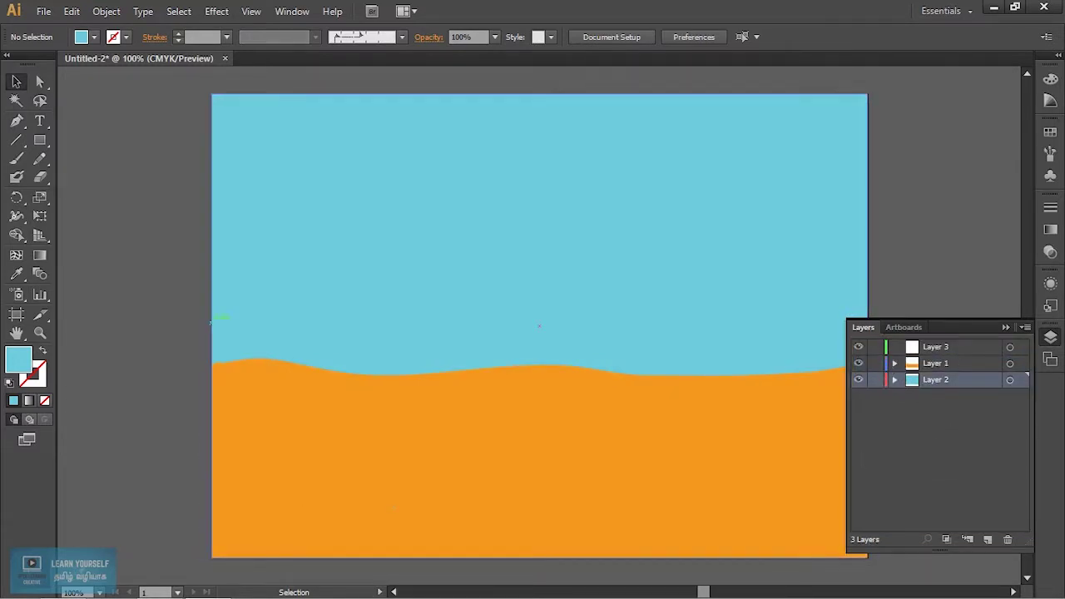
Activate the Symbol Sprayer tool and dismiss the no-symbol-selected error.
click(20, 296)
click(97, 293)
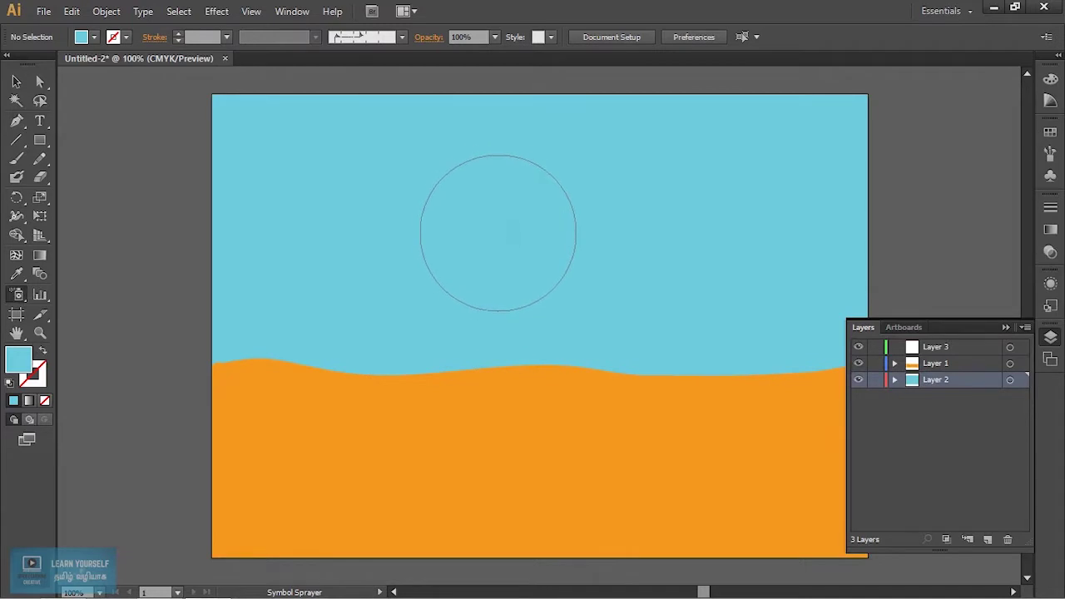
click(333, 387)
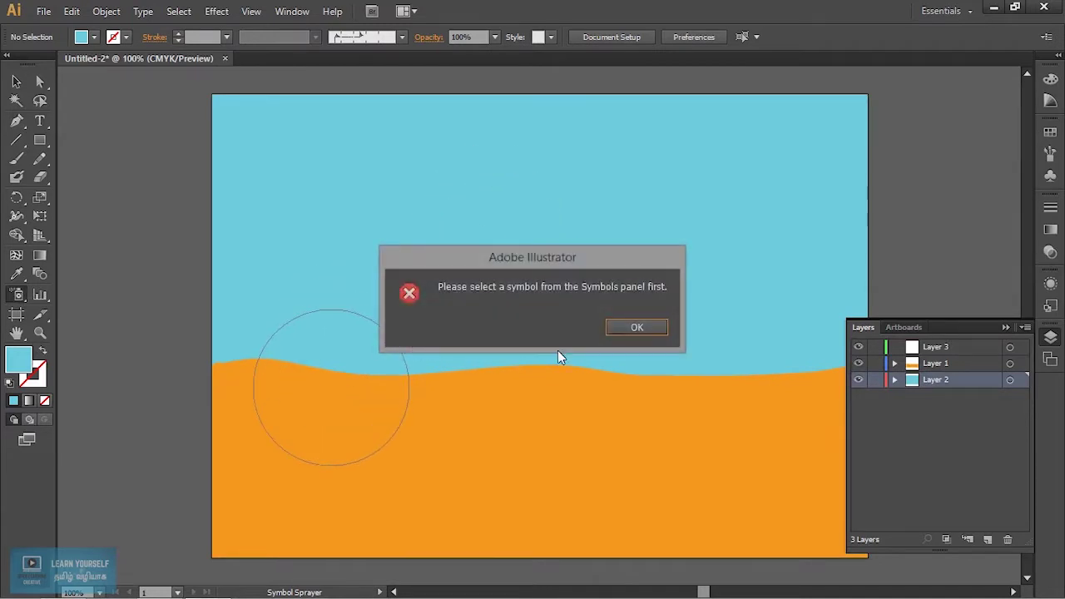
click(637, 328)
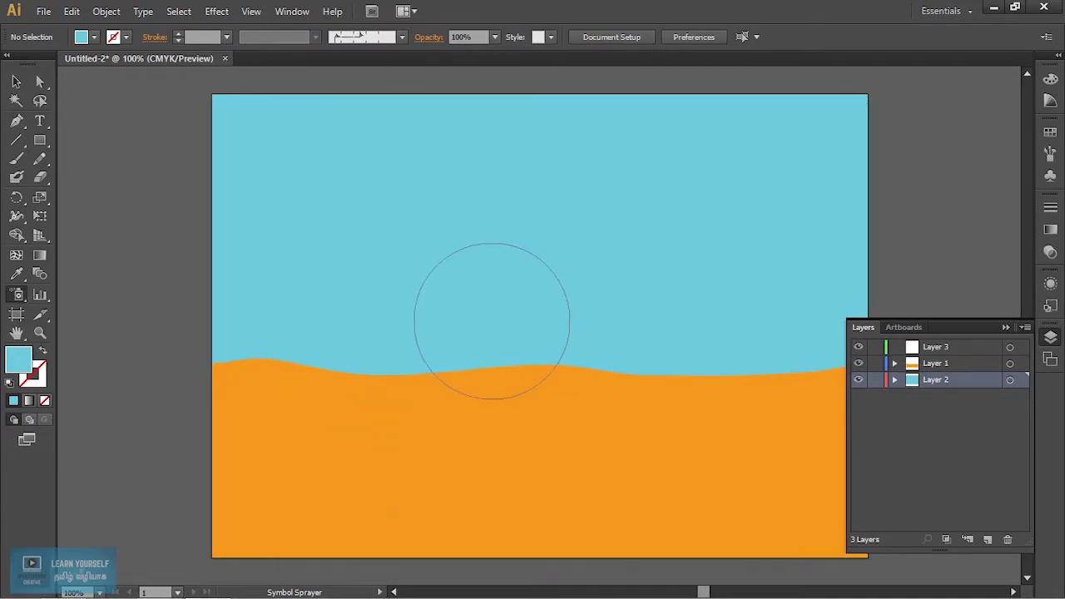
Browse the brush libraries, then show the Symbols panel from the Window menu.
click(400, 37)
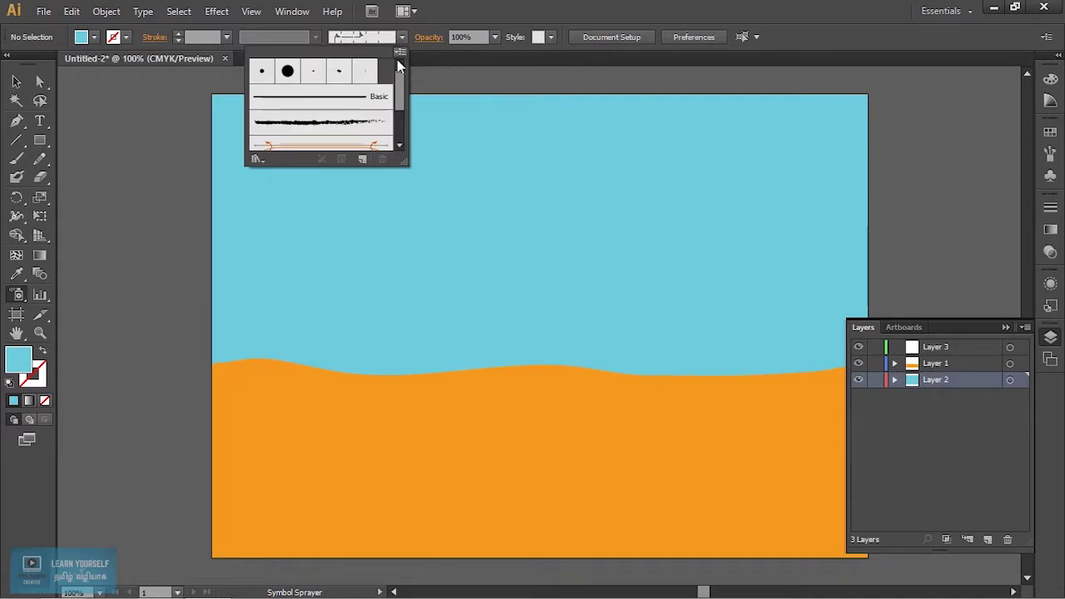
drag(401, 83, 401, 93)
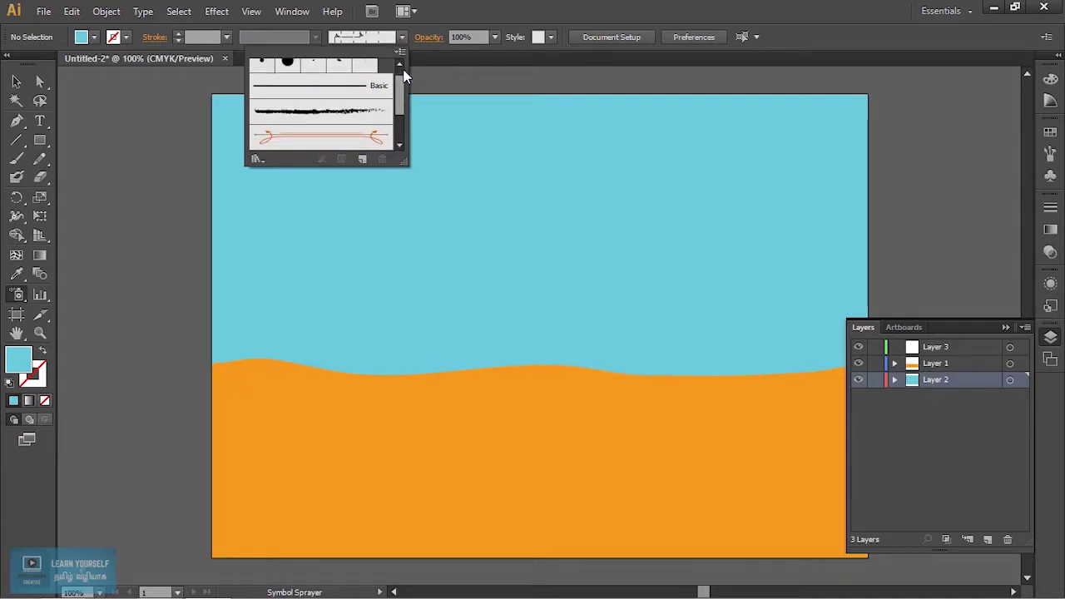
click(259, 162)
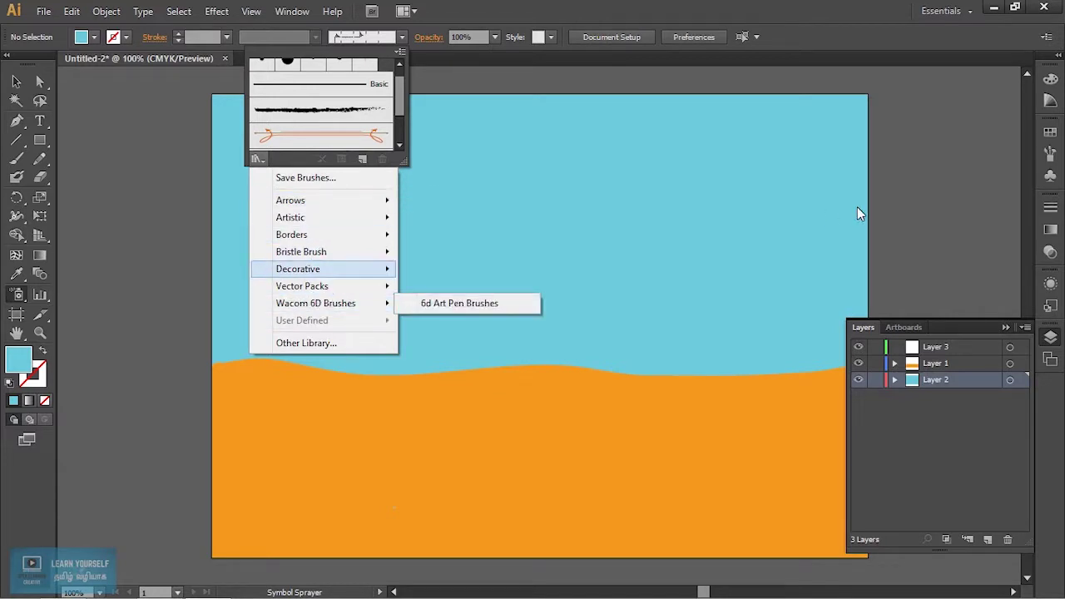
mouse_move(298, 269)
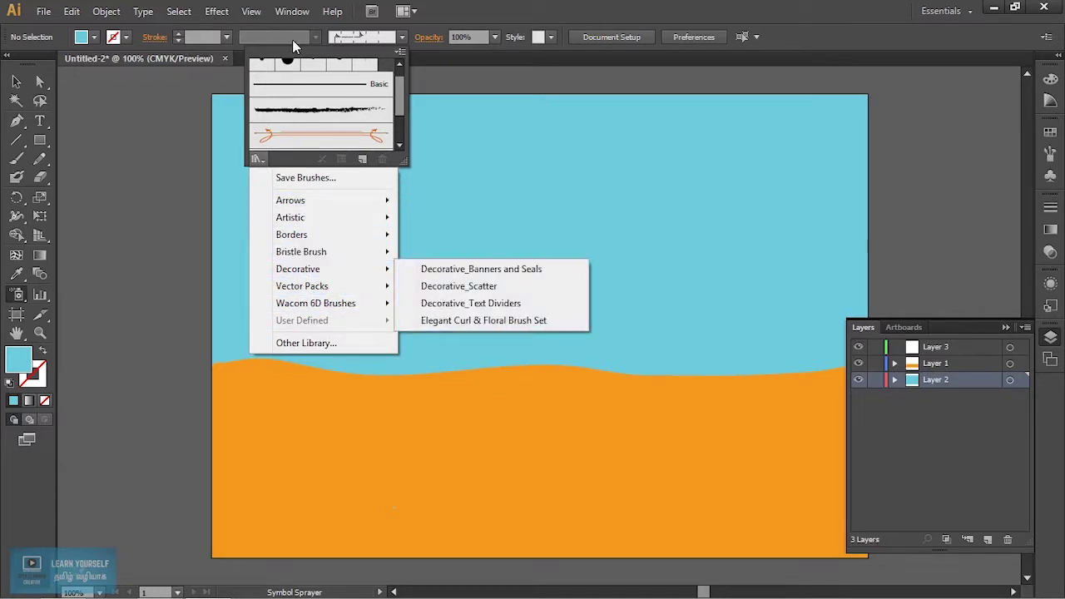
click(286, 14)
click(285, 14)
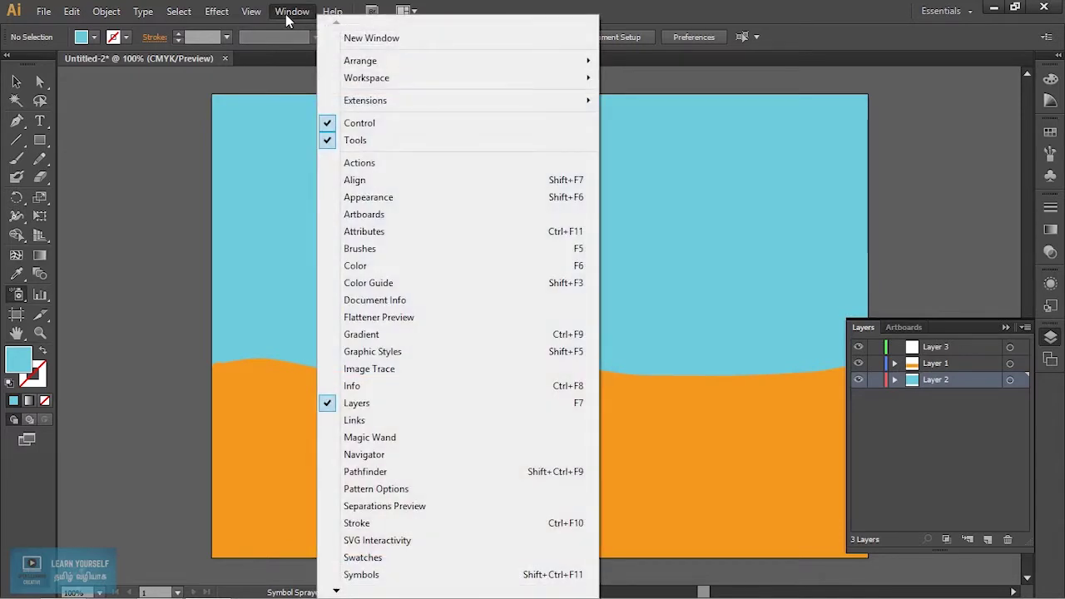
click(372, 575)
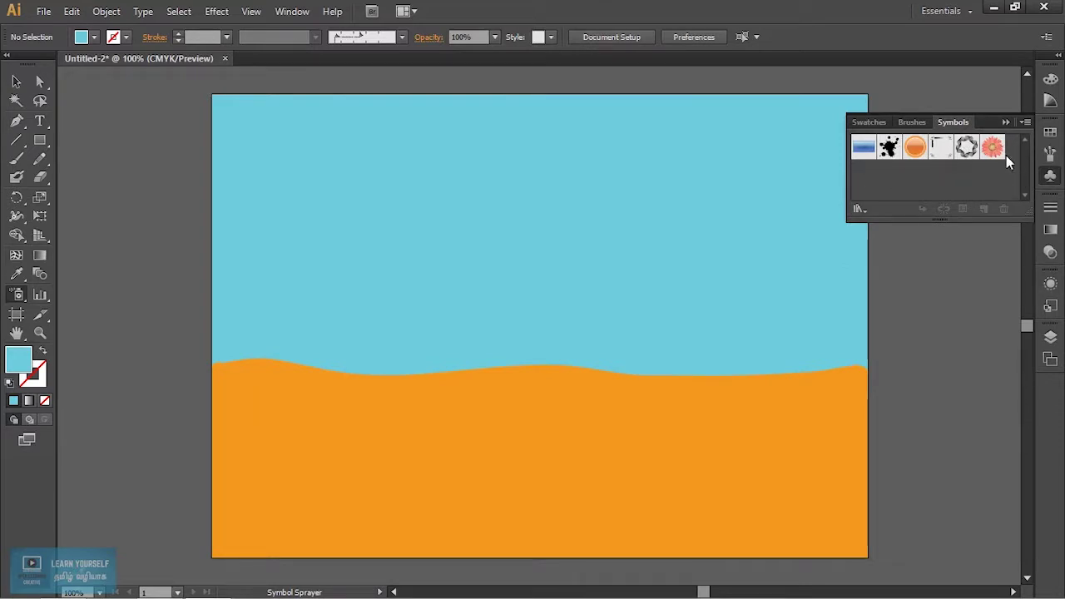
Open the Nature symbol library, enlarge it and move it off the hills.
click(862, 210)
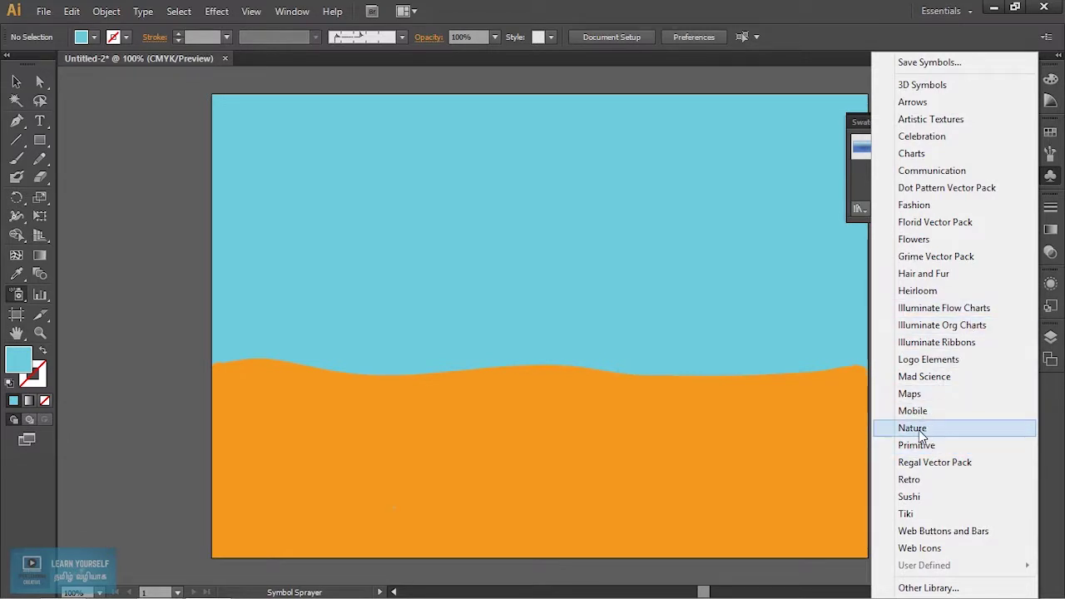
click(922, 430)
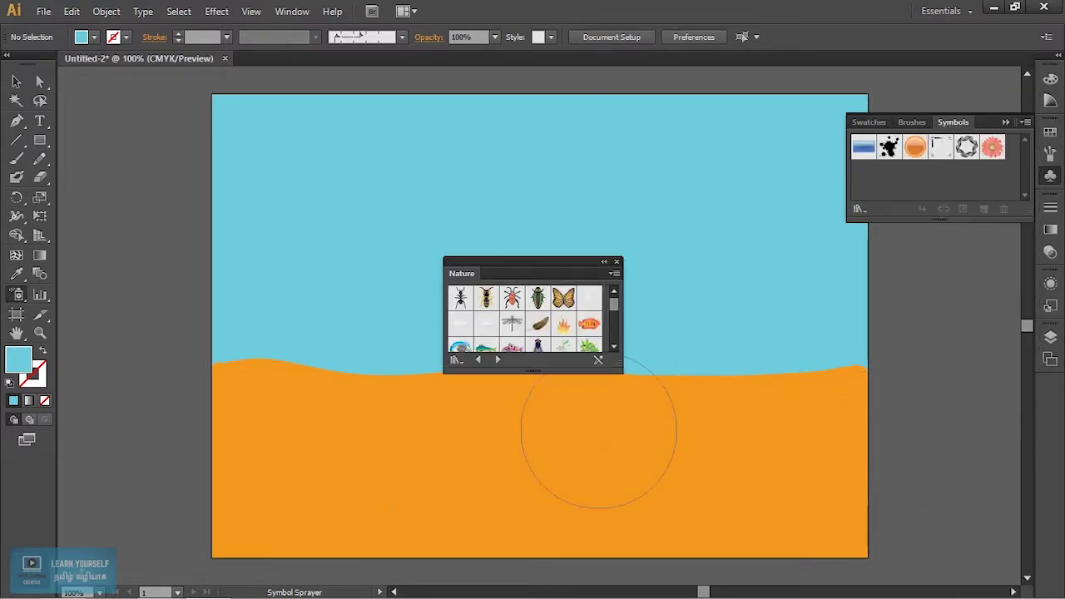
drag(619, 369, 855, 422)
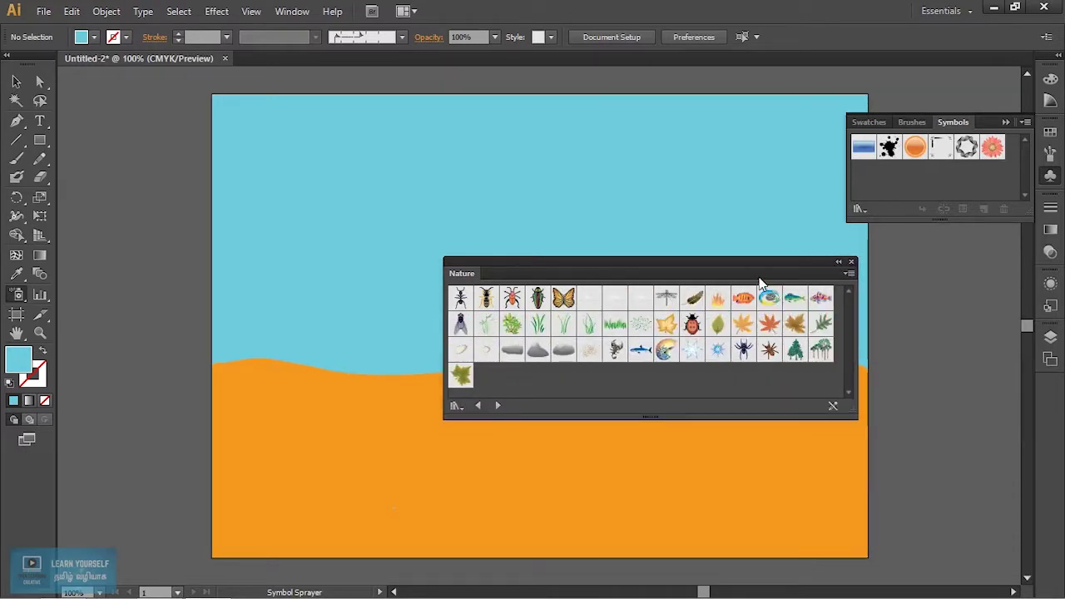
drag(753, 270, 932, 272)
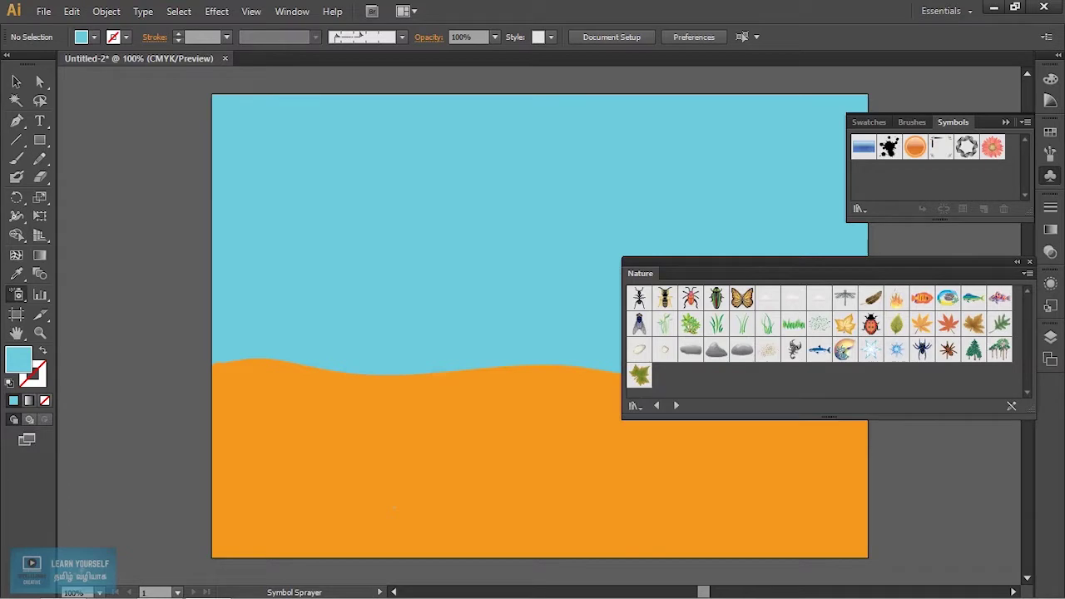
Spray pine tree symbols with a smaller brush along the hills' left edge.
click(973, 349)
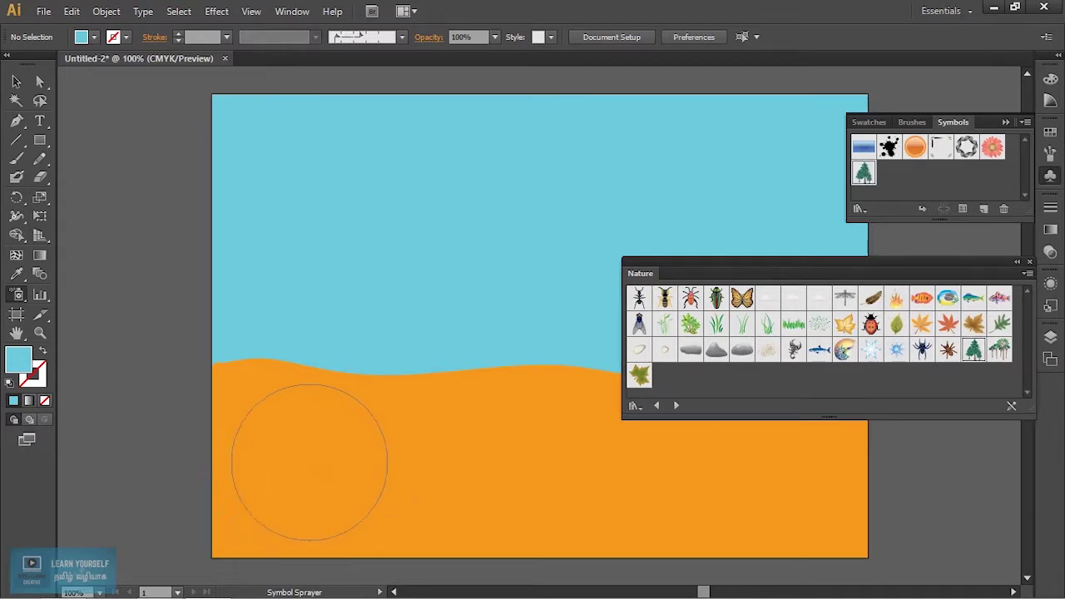
key(bracketleft)
key(bracketleft)
key(bracketleft)
key(bracketleft)
mouse_move(243, 414)
mouse_down()
mouse_move(358, 408)
mouse_move(269, 487)
mouse_up()
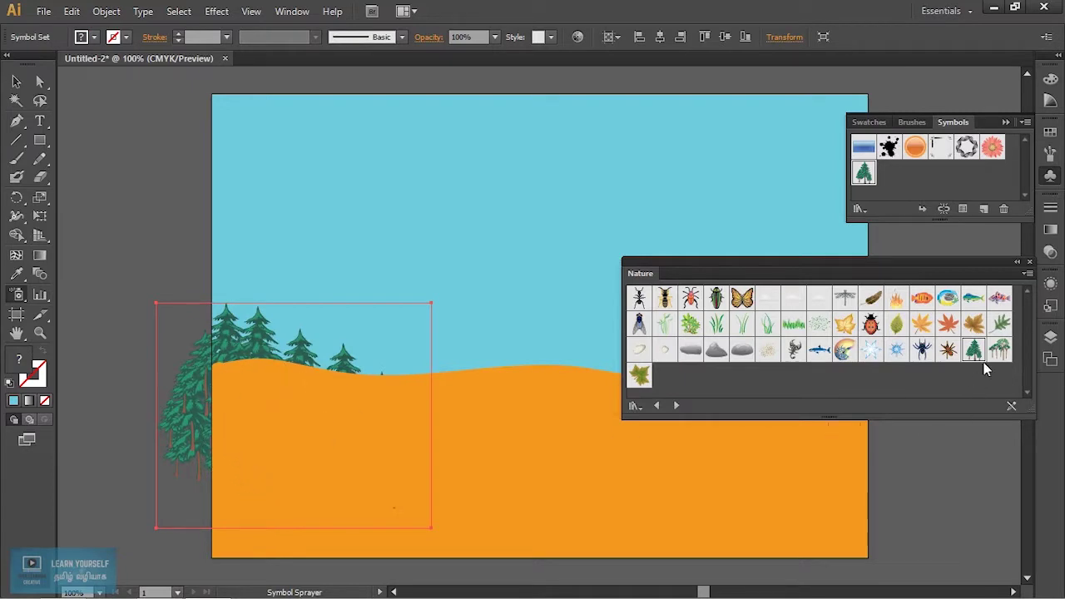
click(1051, 337)
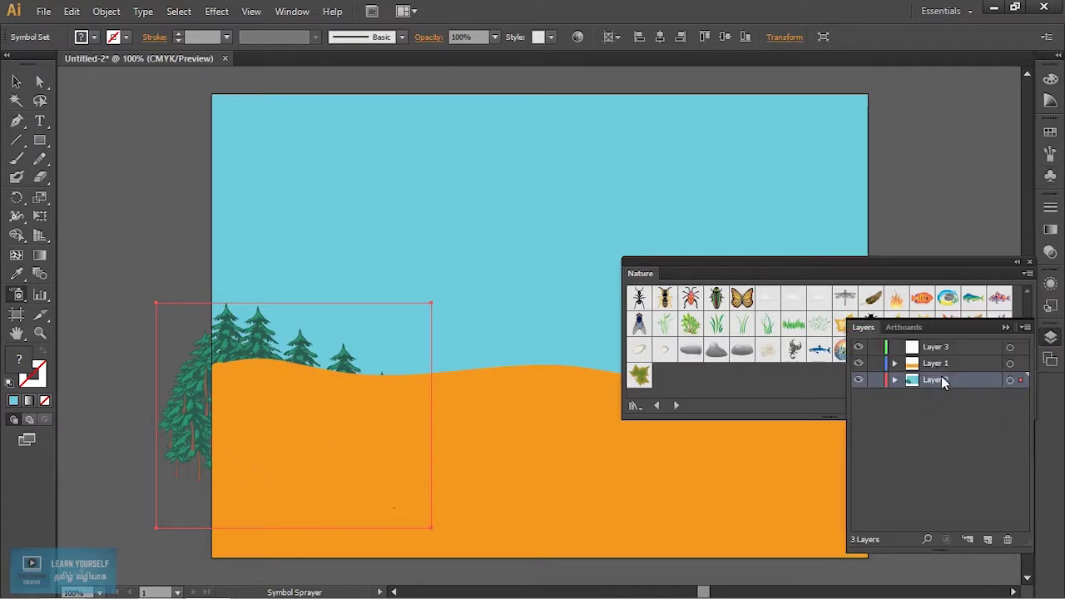
Delete the first sprayed trees and respray pines on Layer 3 at the left.
key(Delete)
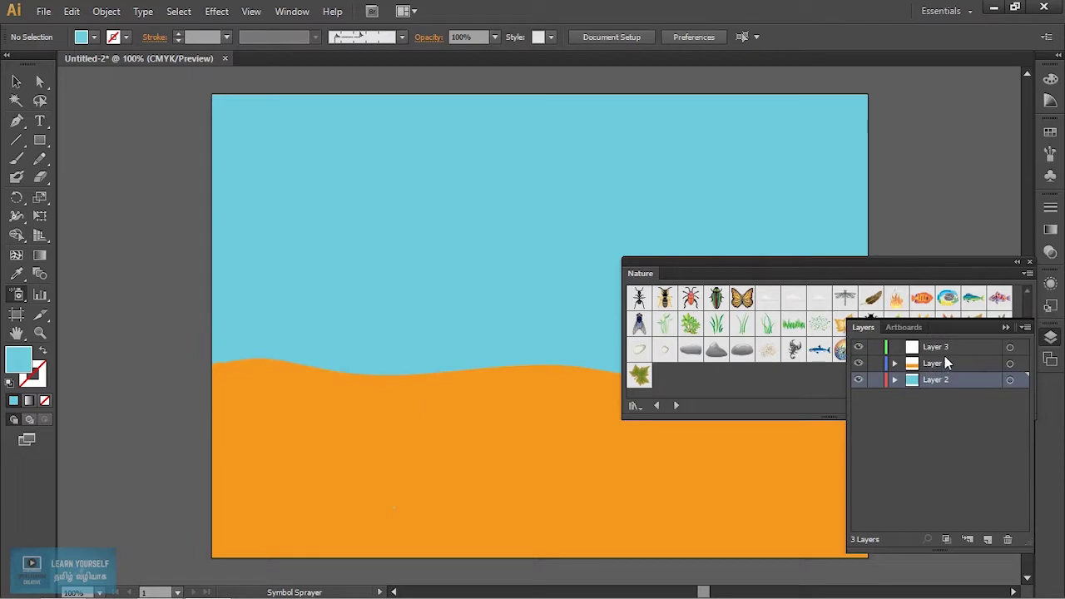
click(946, 353)
mouse_move(238, 374)
mouse_down()
mouse_move(237, 361)
mouse_move(254, 453)
mouse_up()
drag(335, 382, 367, 385)
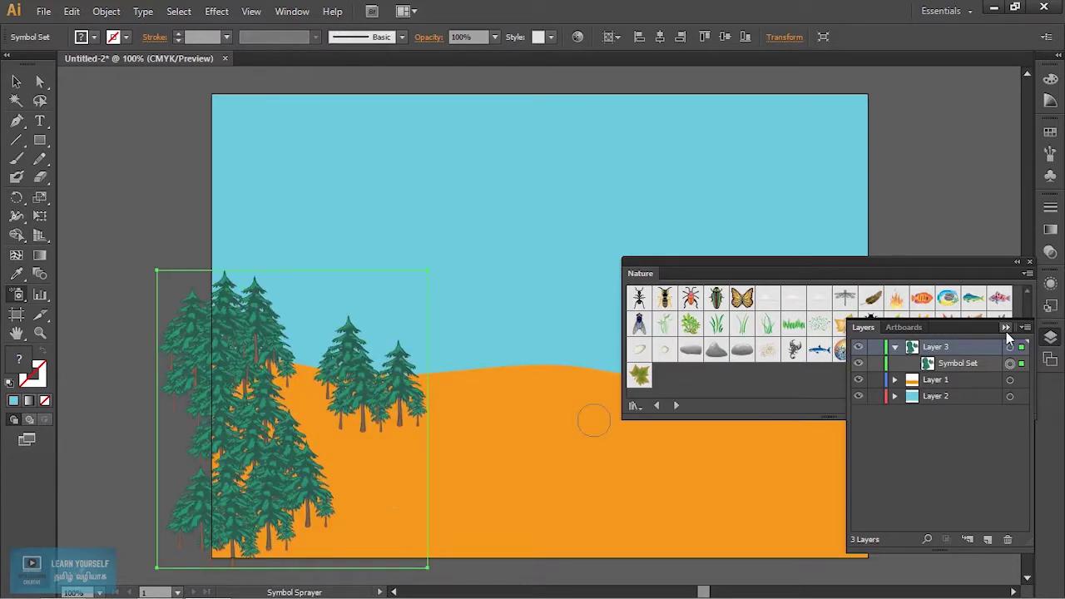
Add broadleaf Trees 1 symbols to the left forest and pines over the lower-right hills.
click(1005, 327)
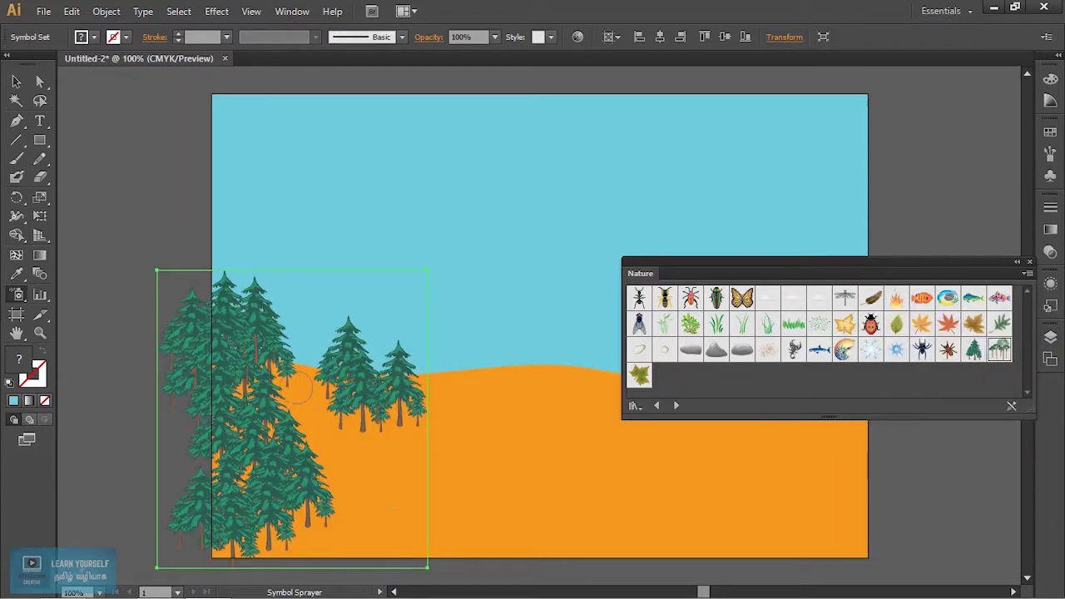
drag(298, 388, 323, 527)
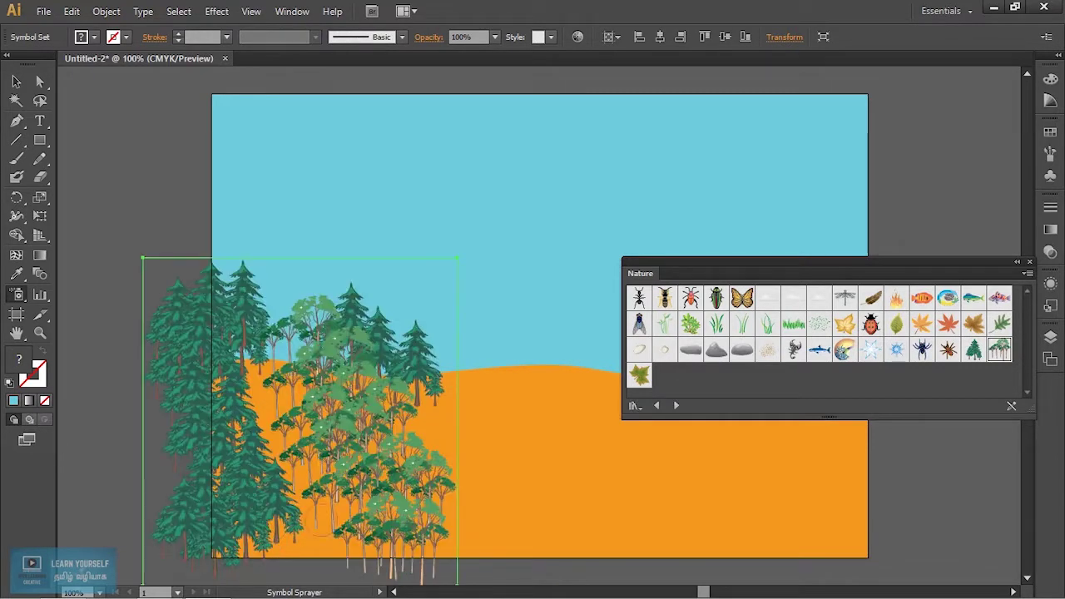
drag(250, 532, 275, 554)
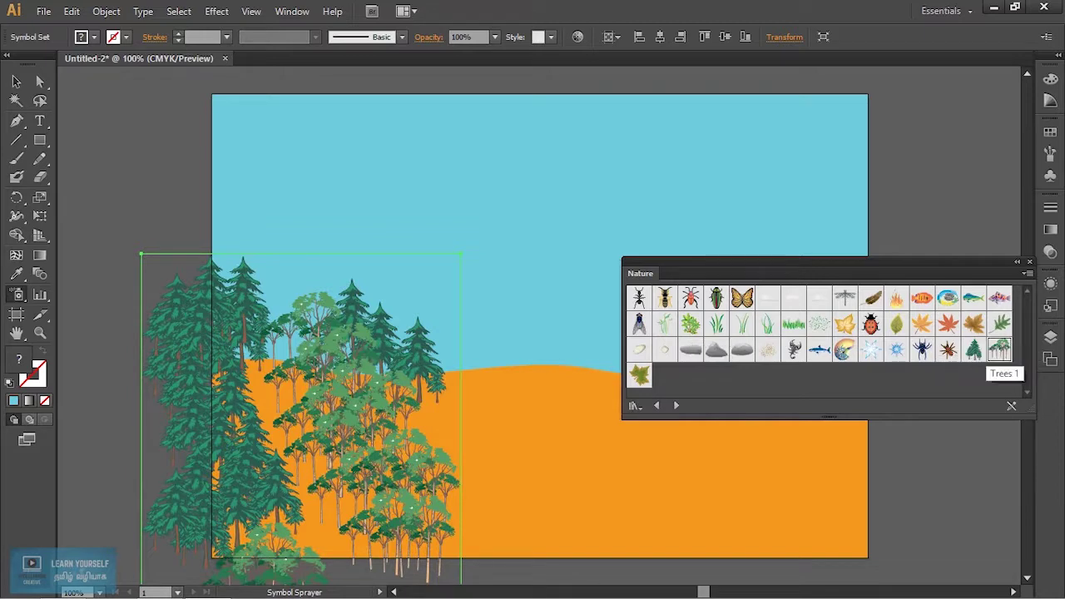
click(974, 349)
drag(741, 491, 870, 487)
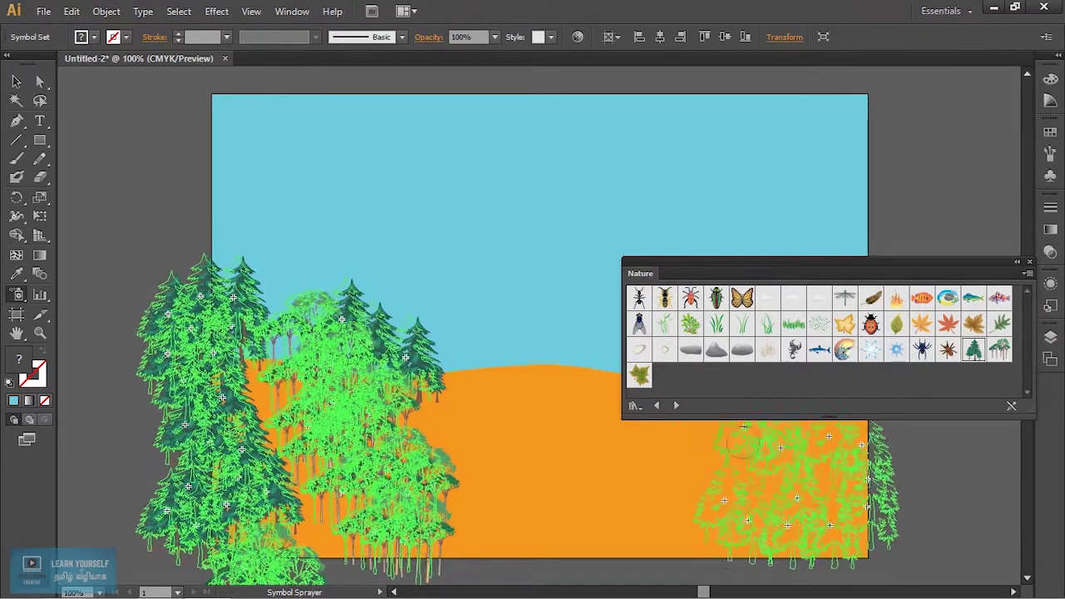
drag(812, 272, 726, 139)
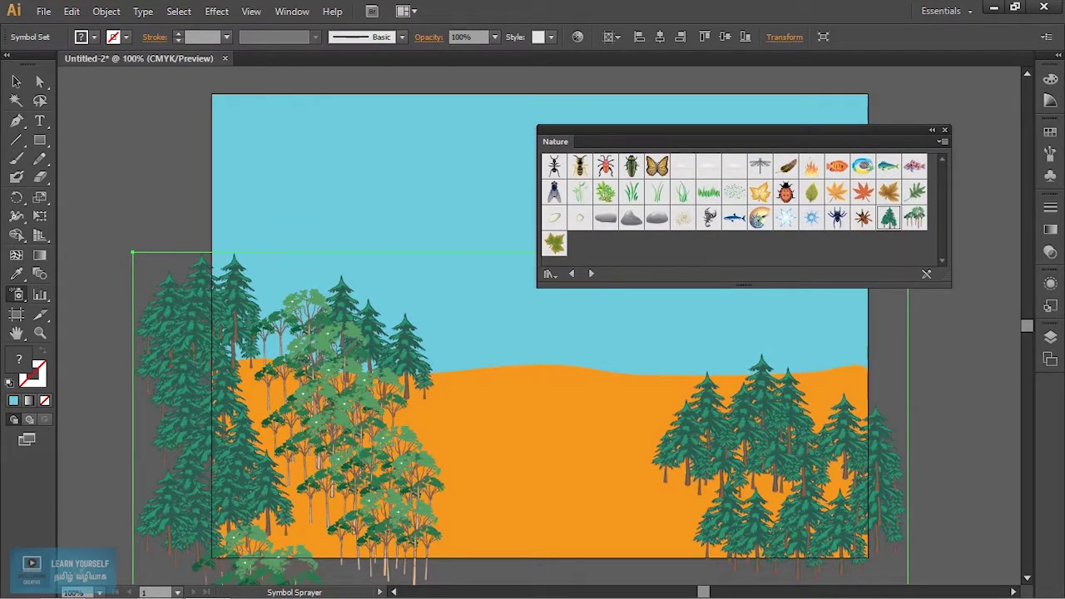
Scatter oak leaf symbols over the hills with a smaller brush, then deselect them.
click(889, 193)
key(bracketleft)
key(bracketleft)
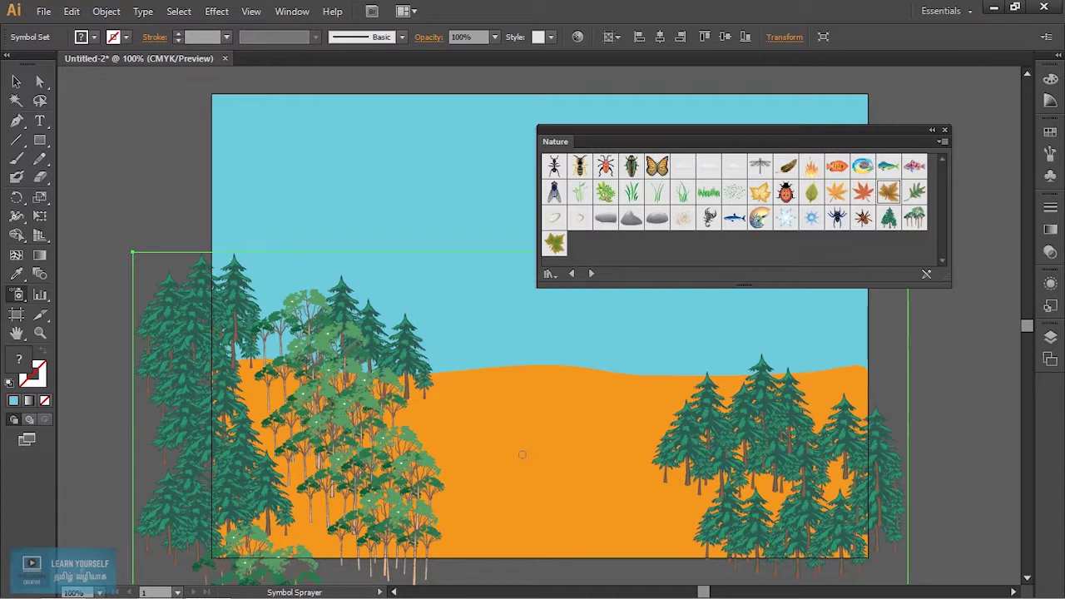
drag(488, 487, 569, 493)
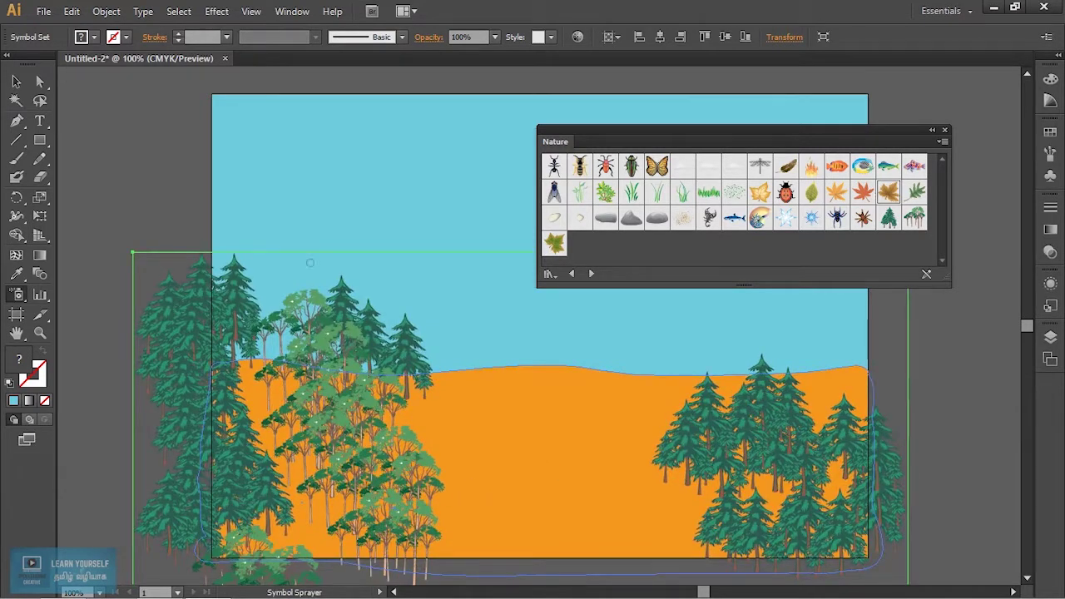
click(15, 81)
click(60, 128)
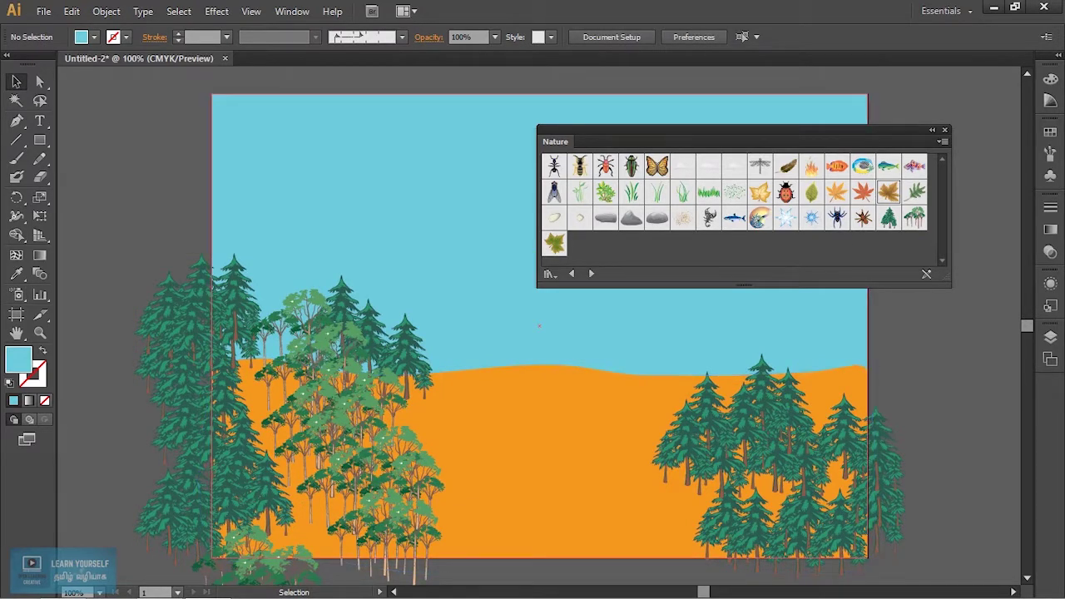
Try spraying brown leaves on the ground twice, undoing each attempt.
click(17, 294)
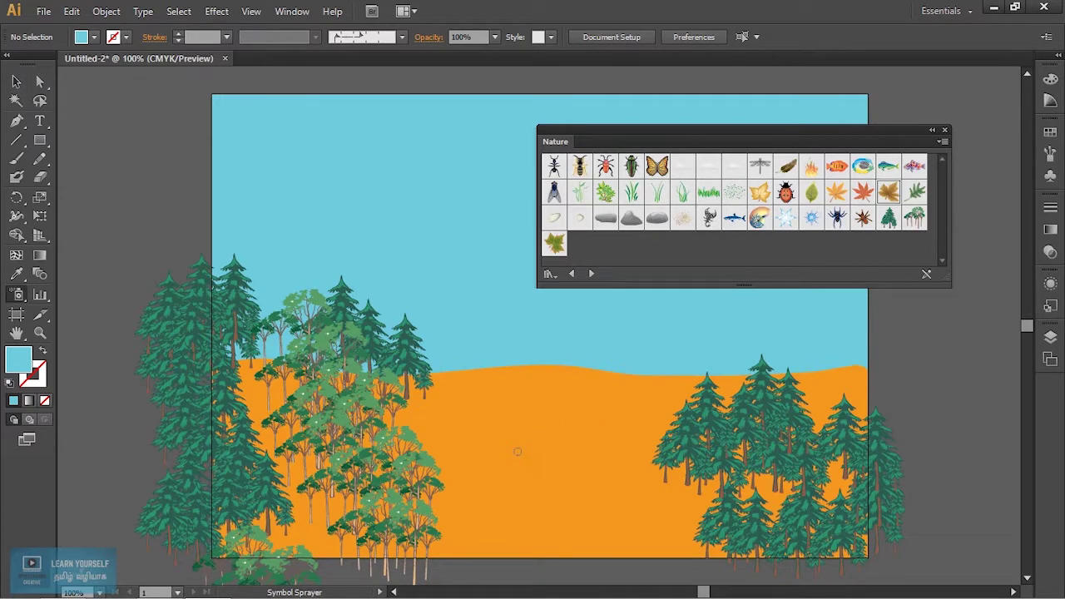
drag(515, 453, 518, 445)
key(ctrl+z)
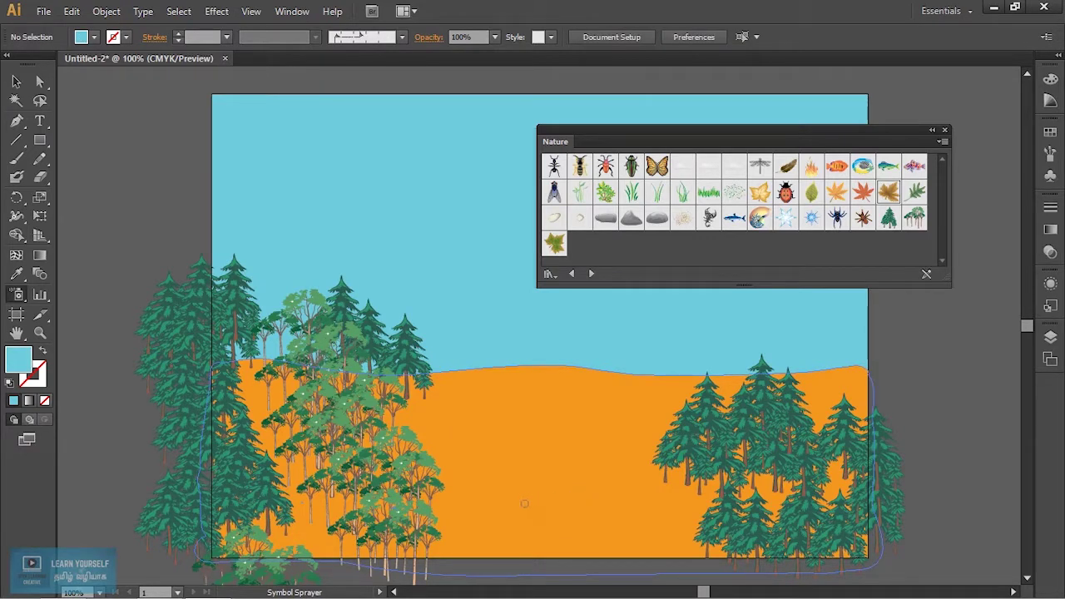
drag(503, 499, 509, 504)
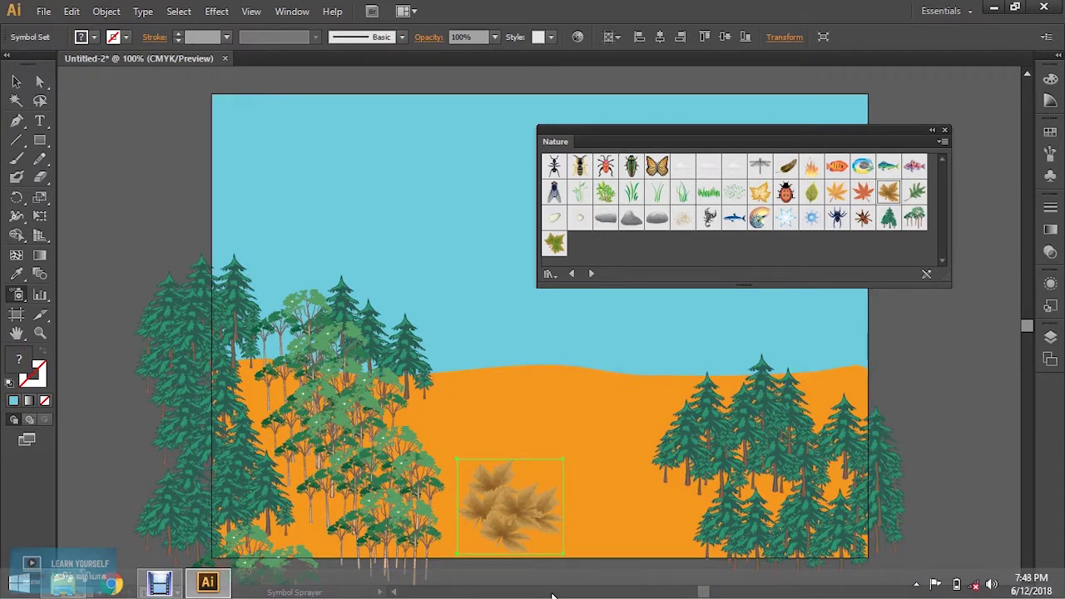
key(ctrl+z)
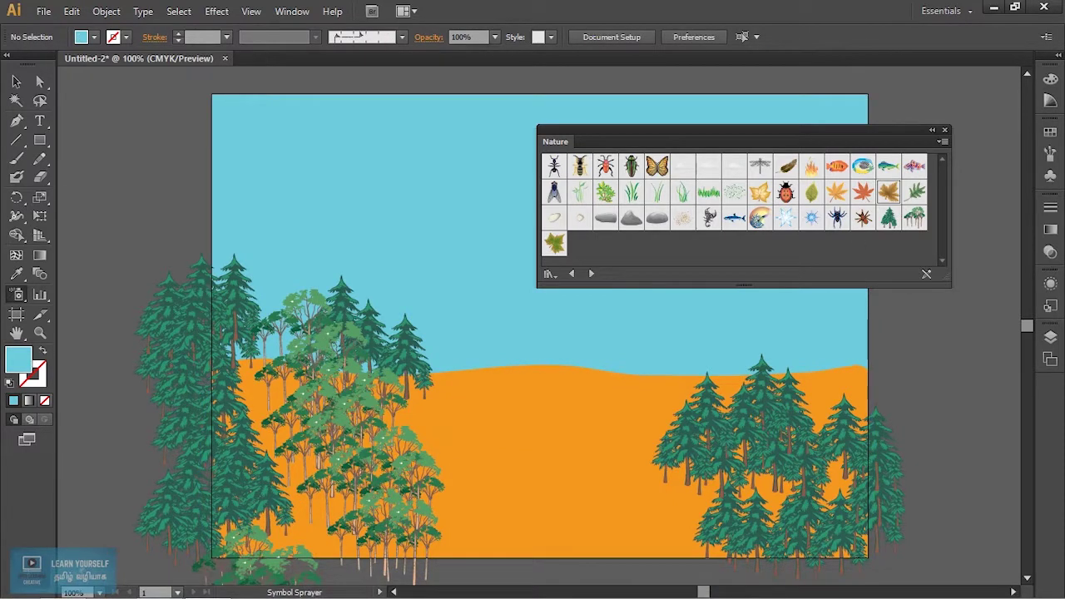
Spray green leaf symbols near the bottom of the orange ground.
click(836, 192)
click(812, 192)
click(514, 514)
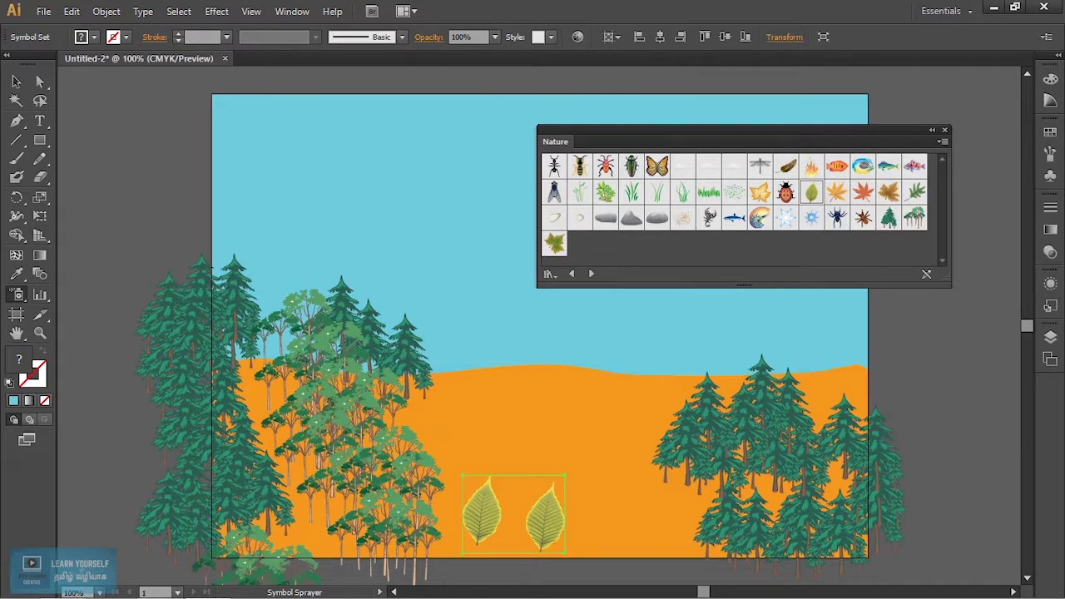
key(ctrl+z)
click(485, 511)
Remove the leftover leaf and spray short and tall grass across the orange ground.
key(ctrl+z)
click(709, 192)
drag(495, 499, 608, 549)
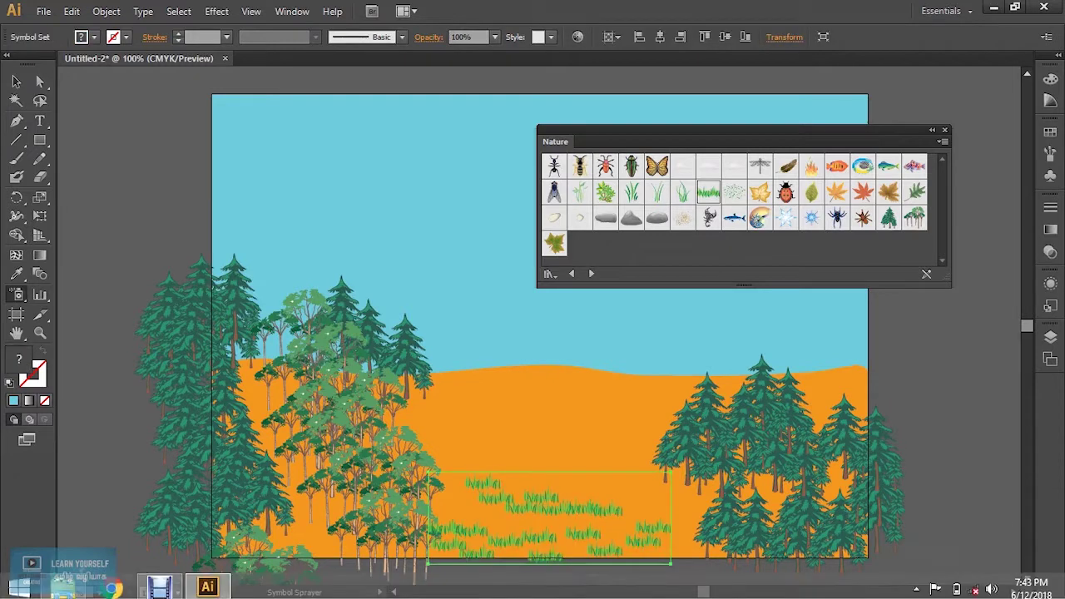
mouse_move(474, 420)
mouse_down()
mouse_move(616, 422)
mouse_move(536, 478)
mouse_up()
click(682, 193)
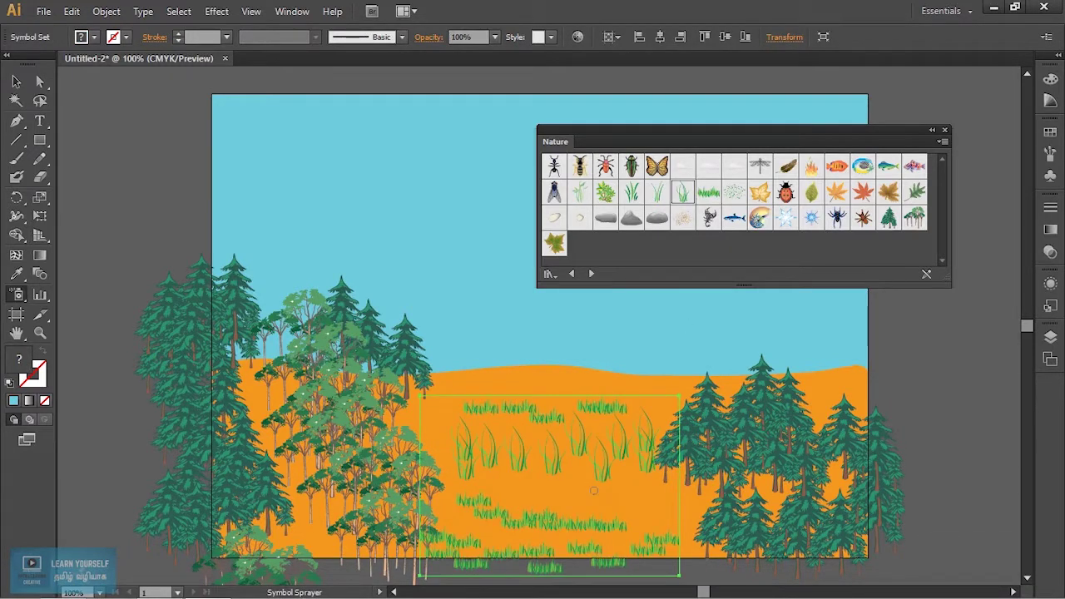
drag(594, 491, 831, 397)
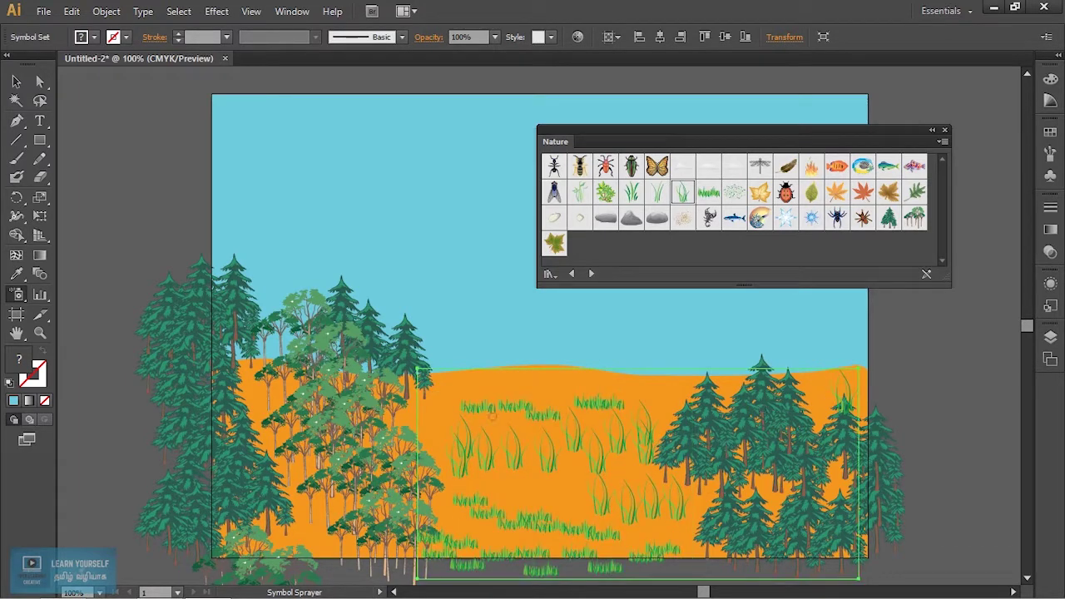
Test-move the tree group, undo it, and move the symbol library aside.
click(17, 82)
click(635, 368)
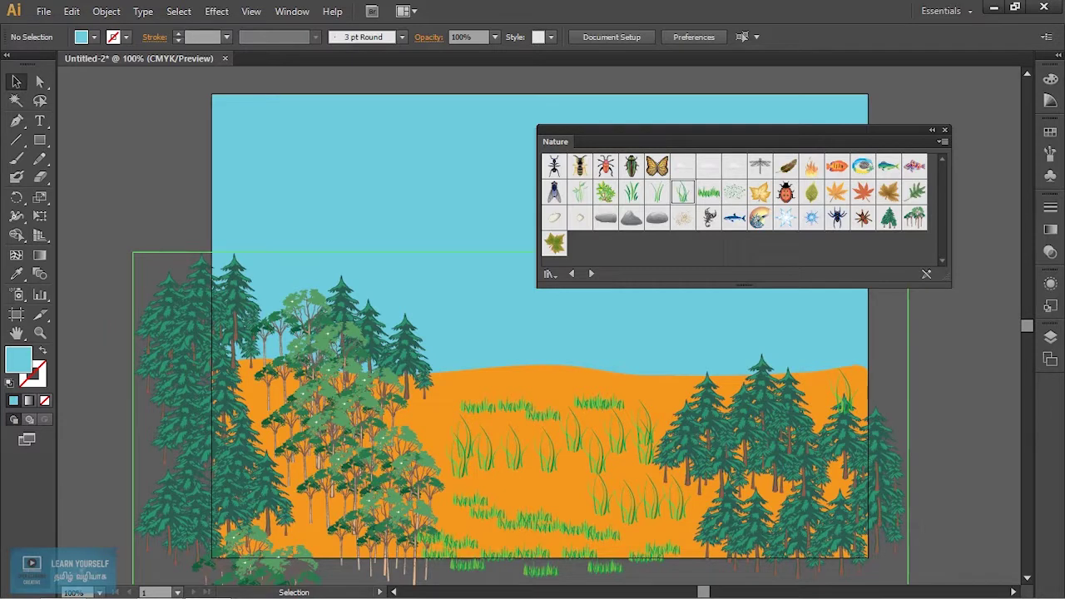
drag(170, 375, 250, 312)
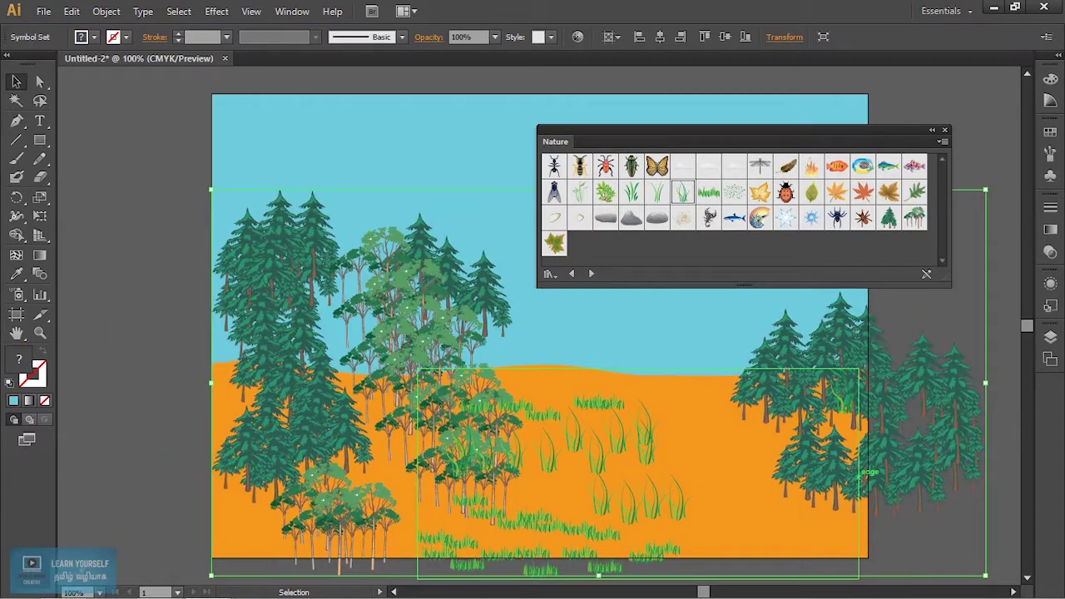
key(ctrl+z)
key(ctrl+shift+a)
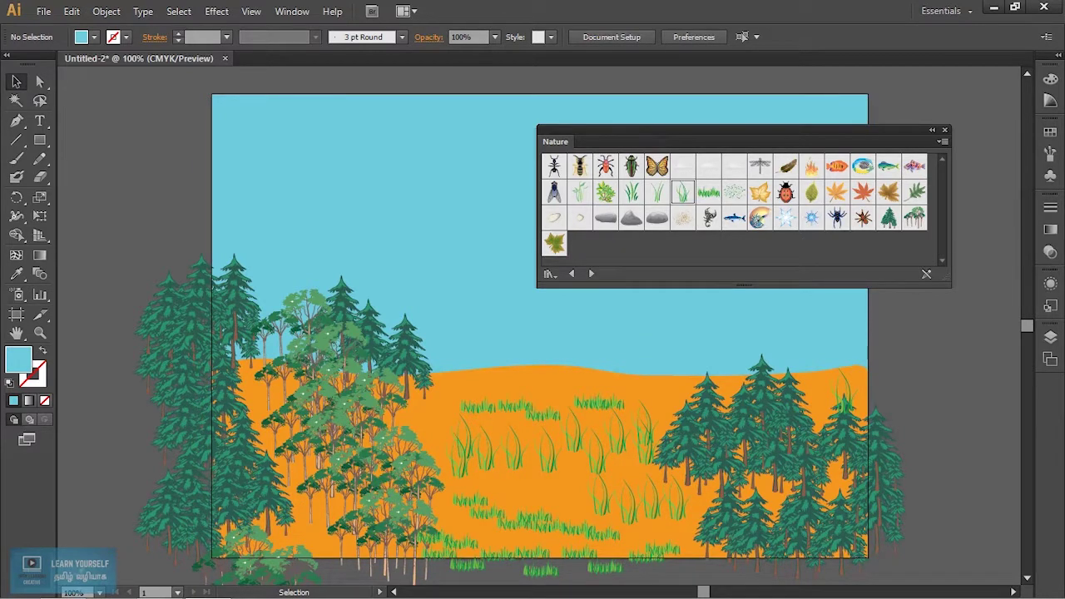
drag(741, 141, 893, 141)
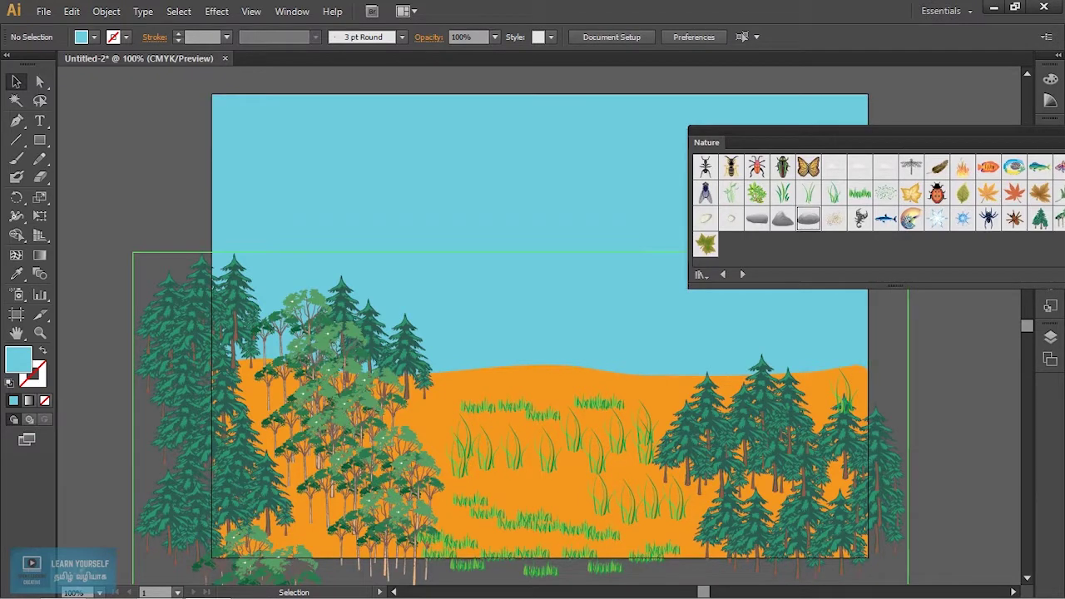
click(18, 294)
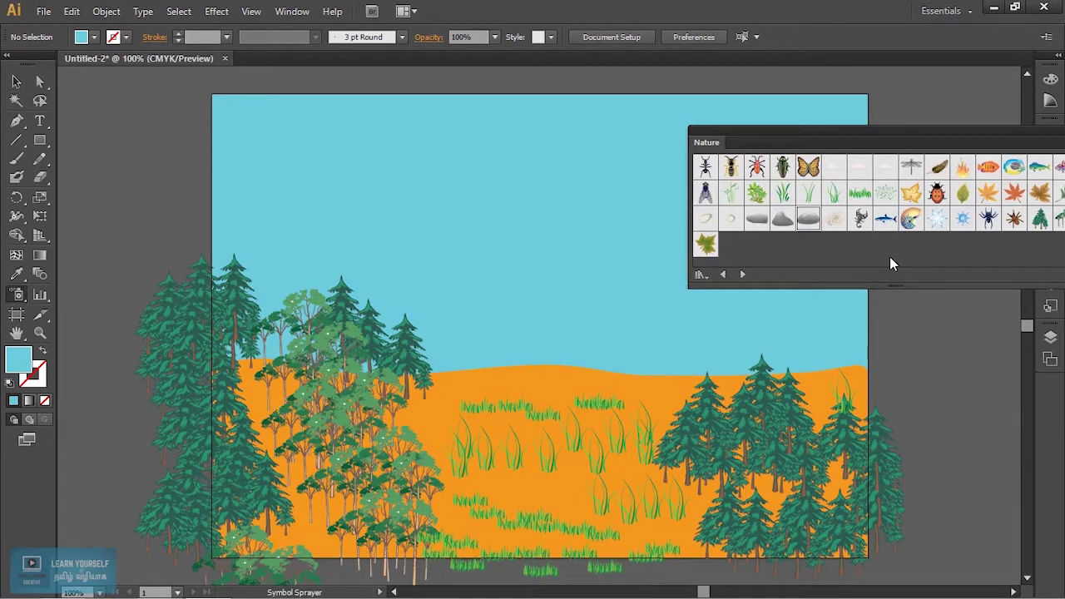
Spray small, large and flat grey rocks near both tree groups and over the hills.
drag(665, 492, 676, 508)
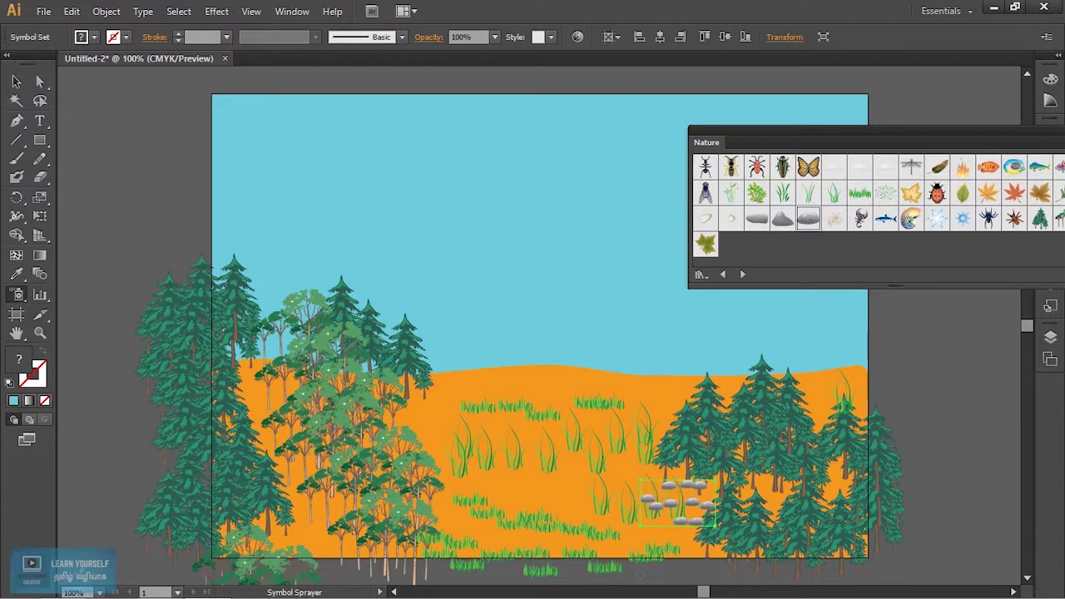
drag(300, 519, 316, 526)
click(783, 218)
click(464, 387)
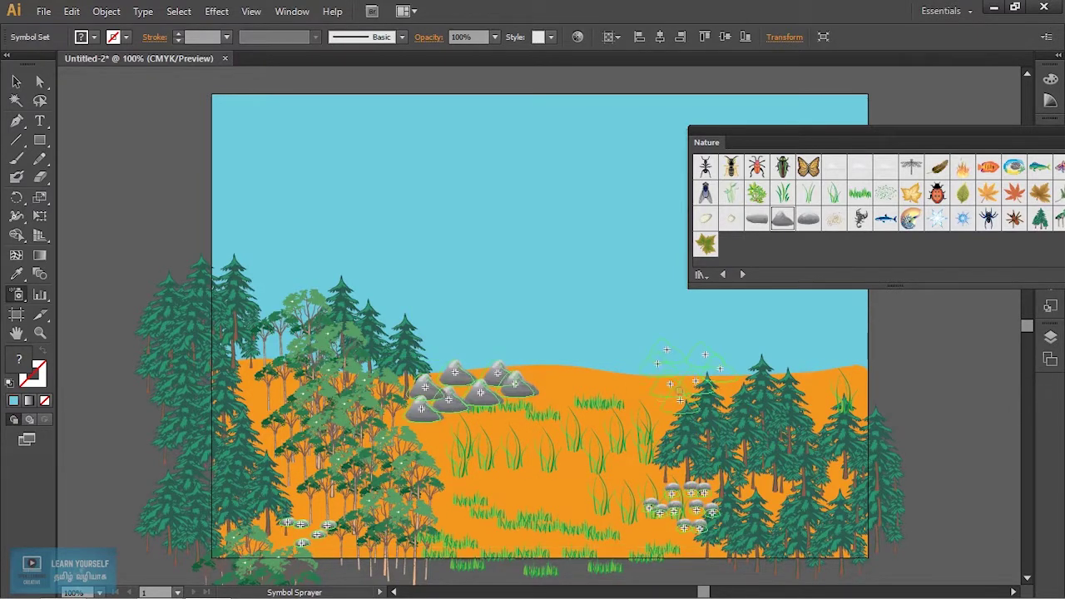
click(688, 379)
click(756, 218)
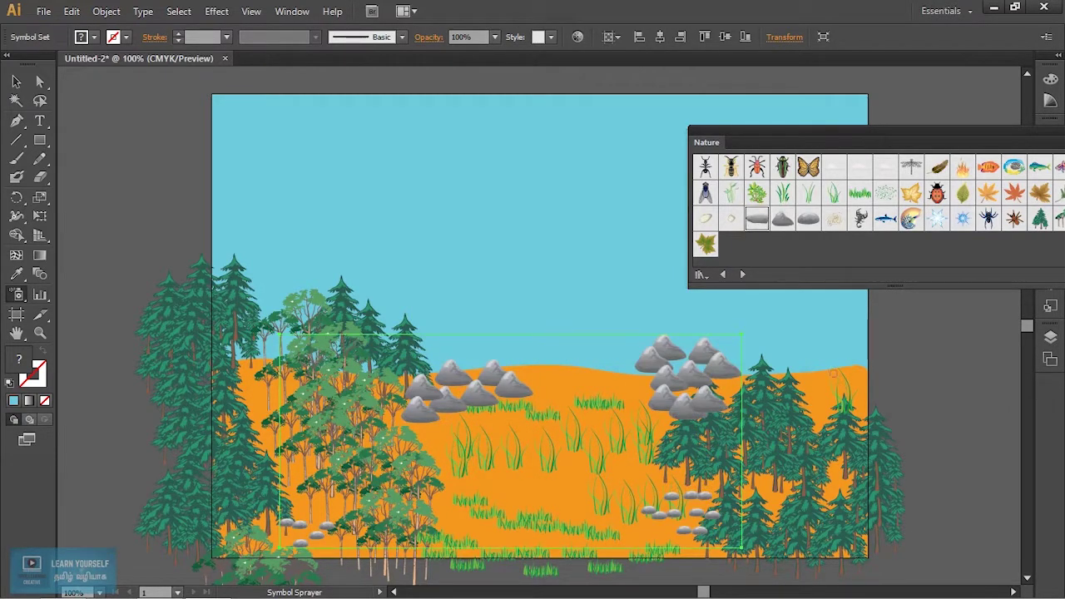
click(861, 373)
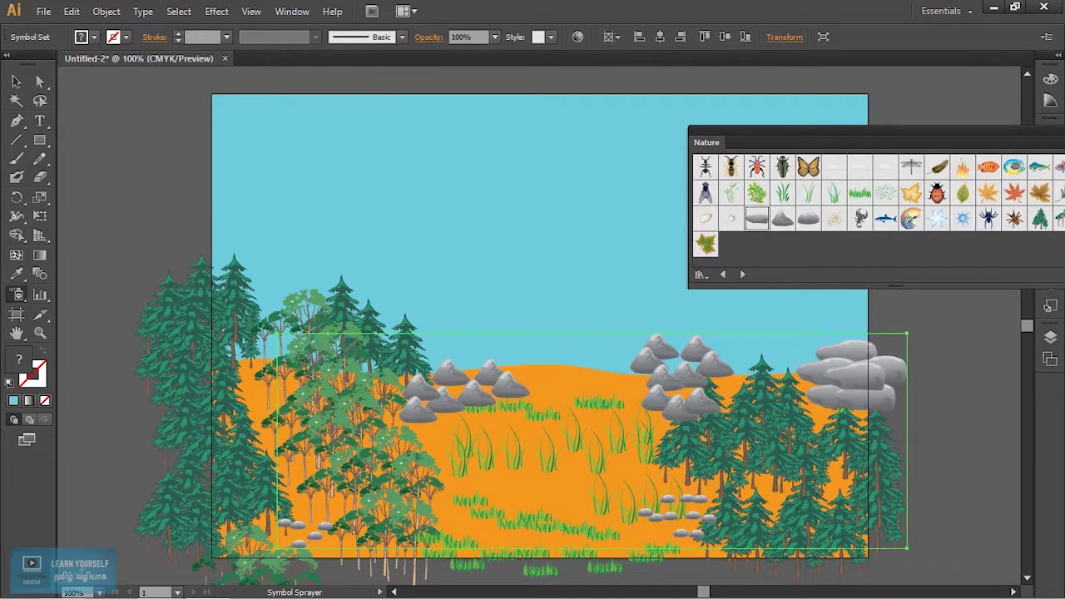
Try spraying pale stones on the hills twice, undoing both attempts.
click(15, 80)
click(590, 333)
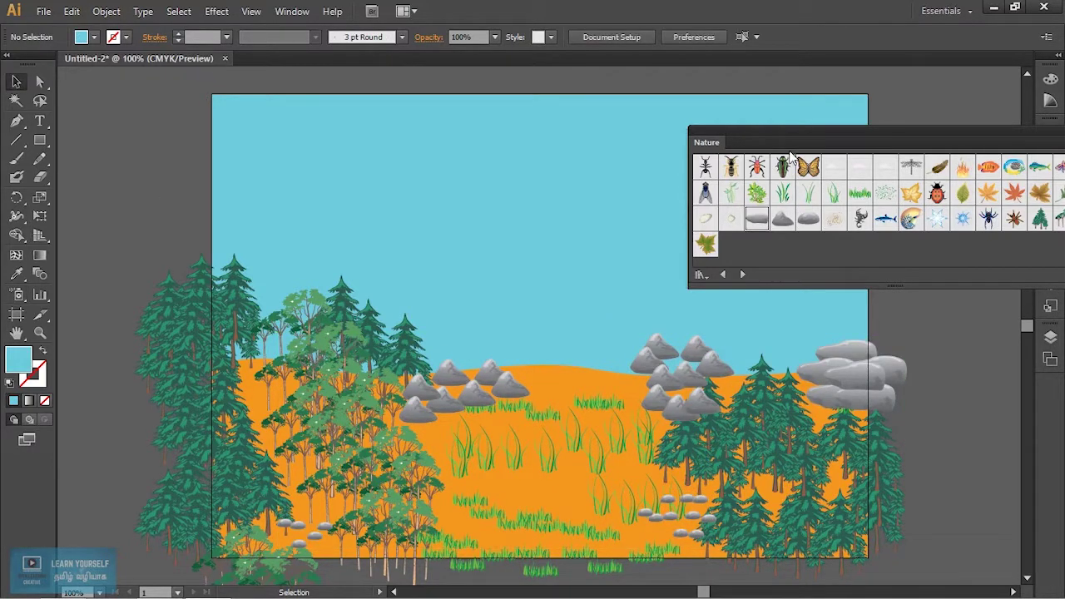
click(704, 219)
click(16, 294)
drag(440, 437, 432, 449)
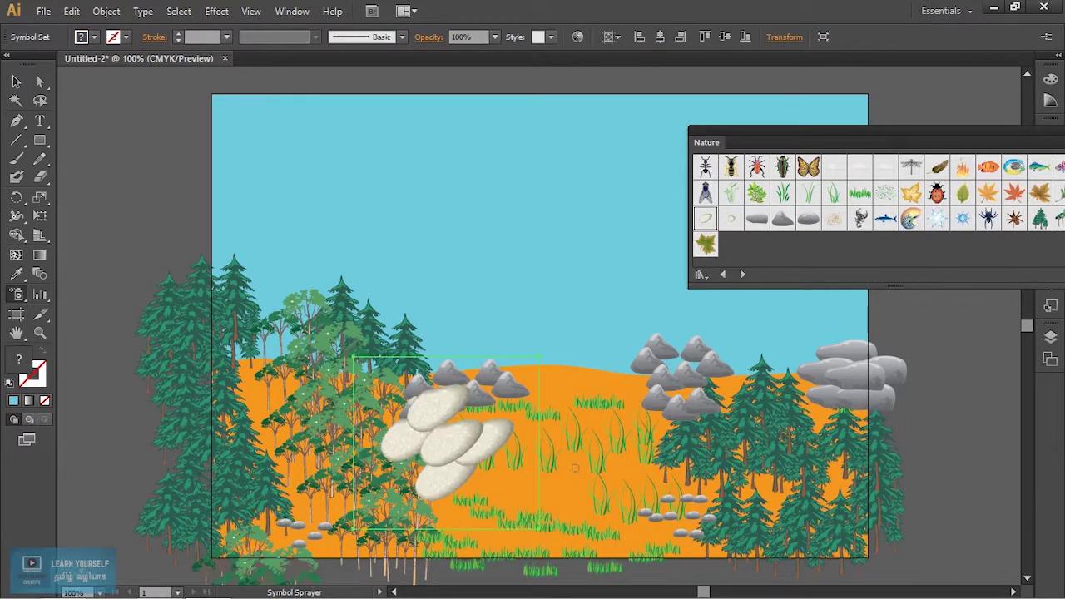
key(ctrl+z)
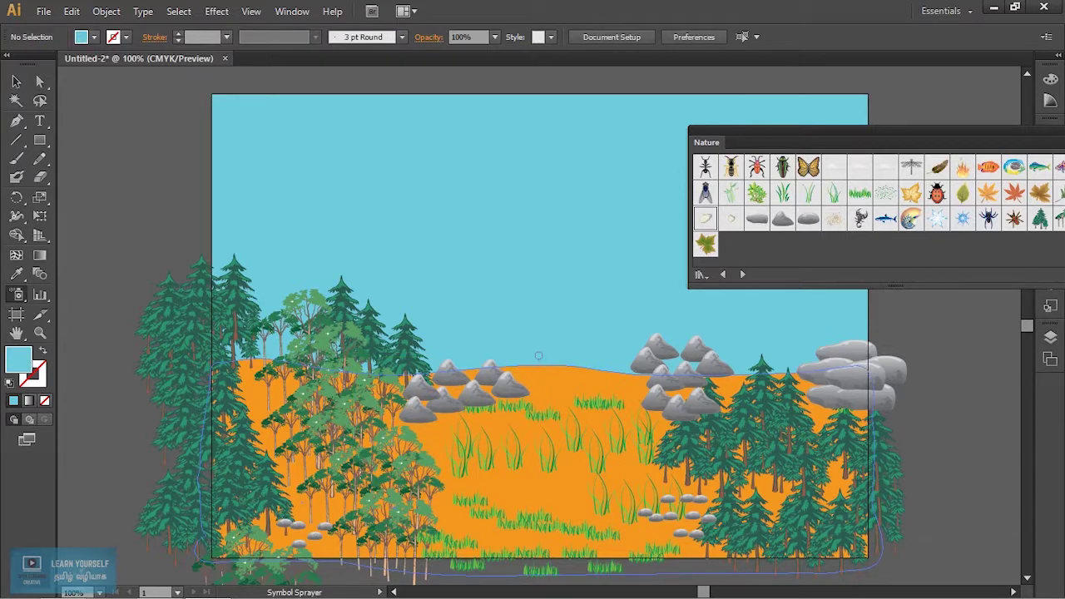
drag(556, 363, 575, 366)
key(ctrl+z)
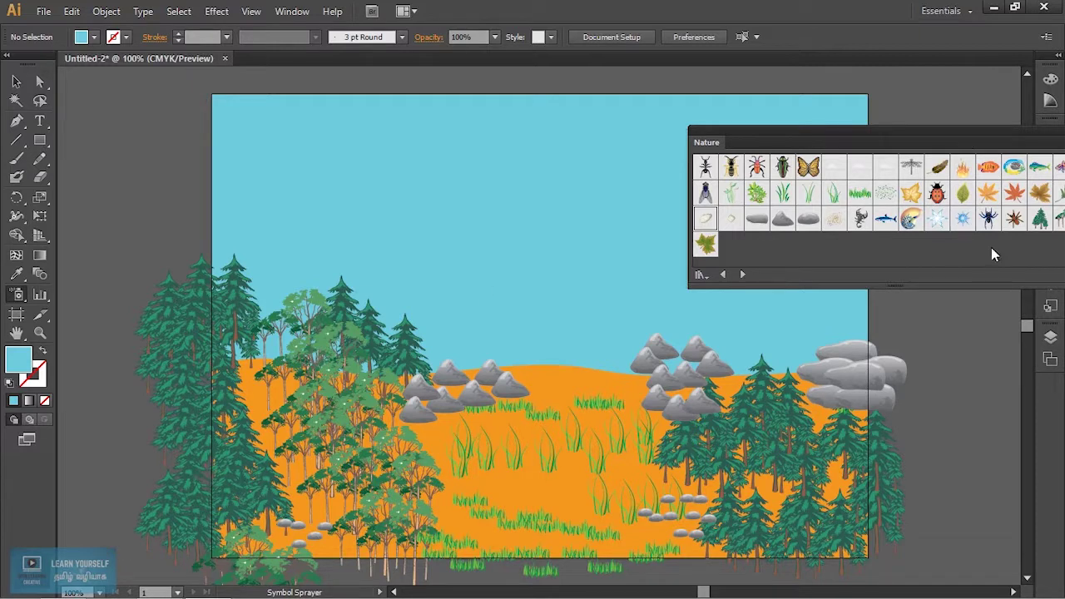
Spray white cloud symbols in several strokes across the upper and left sky.
click(885, 167)
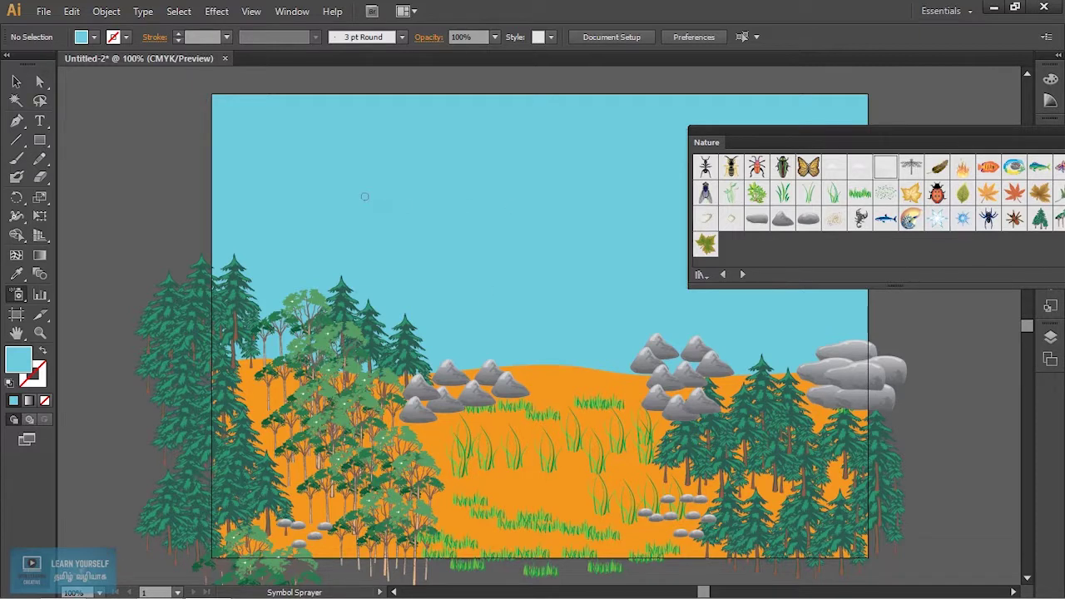
drag(407, 174, 462, 196)
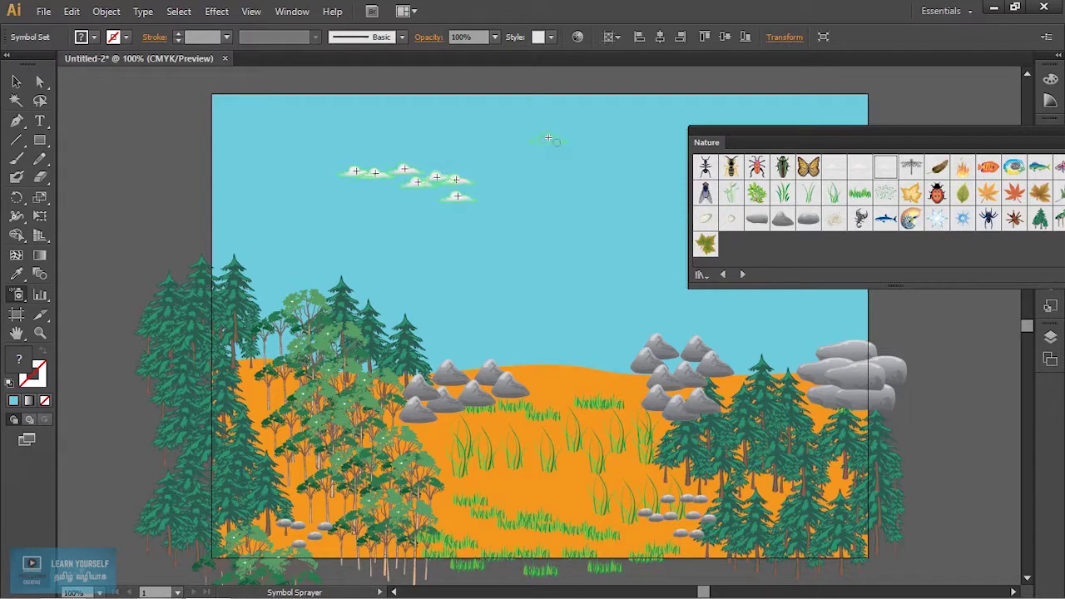
drag(536, 137, 628, 154)
drag(529, 244, 633, 268)
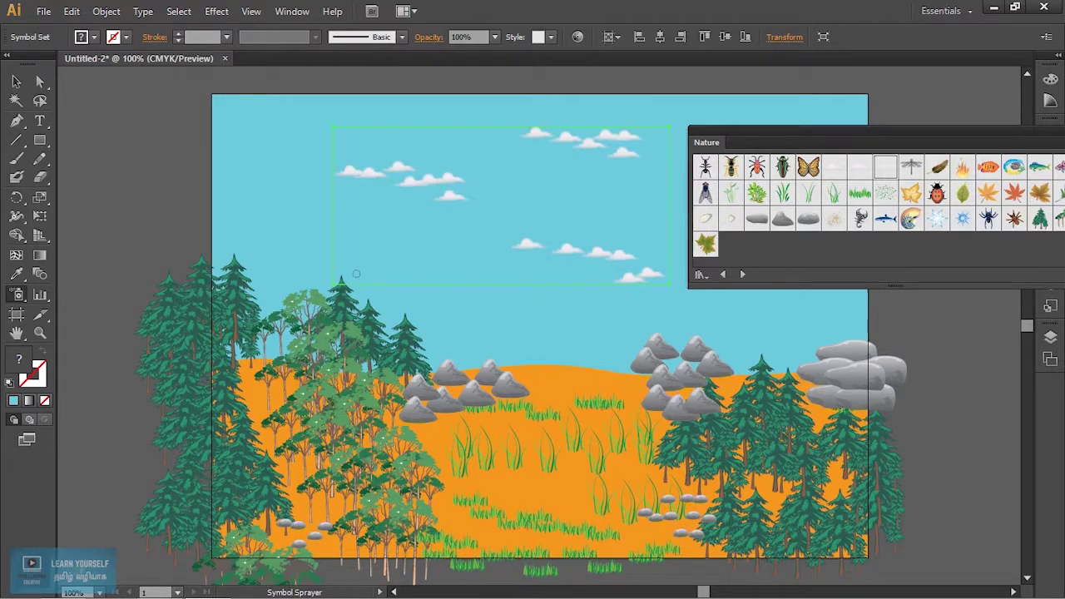
drag(288, 234, 329, 236)
mouse_move(760, 152)
mouse_down()
mouse_move(566, 164)
mouse_move(519, 259)
mouse_up()
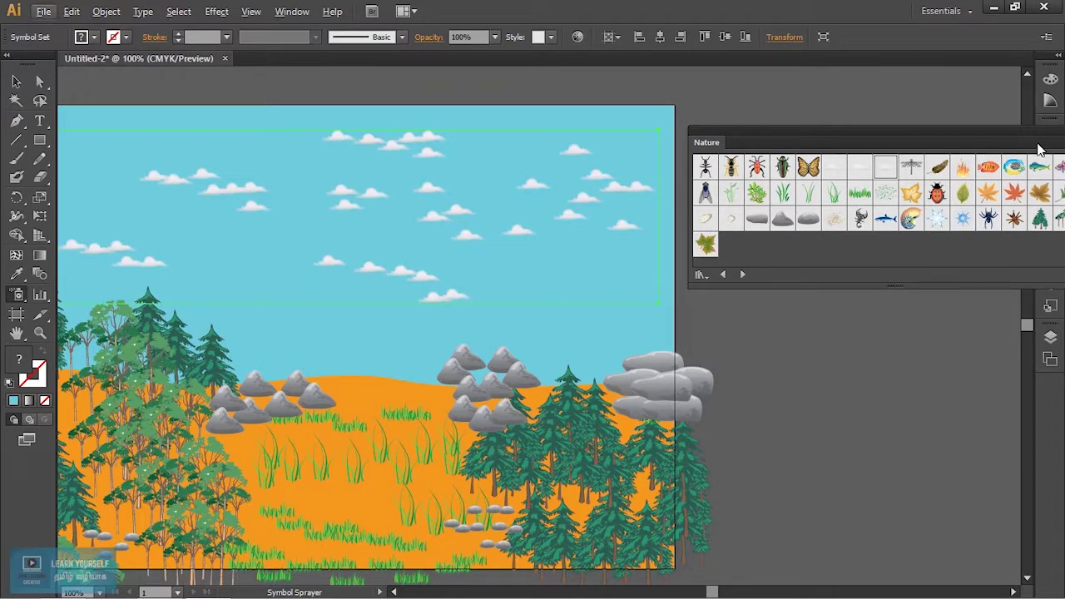
Close the Nature symbol library and adjust the zoom to fit the artboard.
drag(1038, 138, 979, 151)
click(994, 137)
key(ctrl+minus)
key(ctrl+minus)
key(ctrl+minus)
key(ctrl+plus)
key(ctrl+plus)
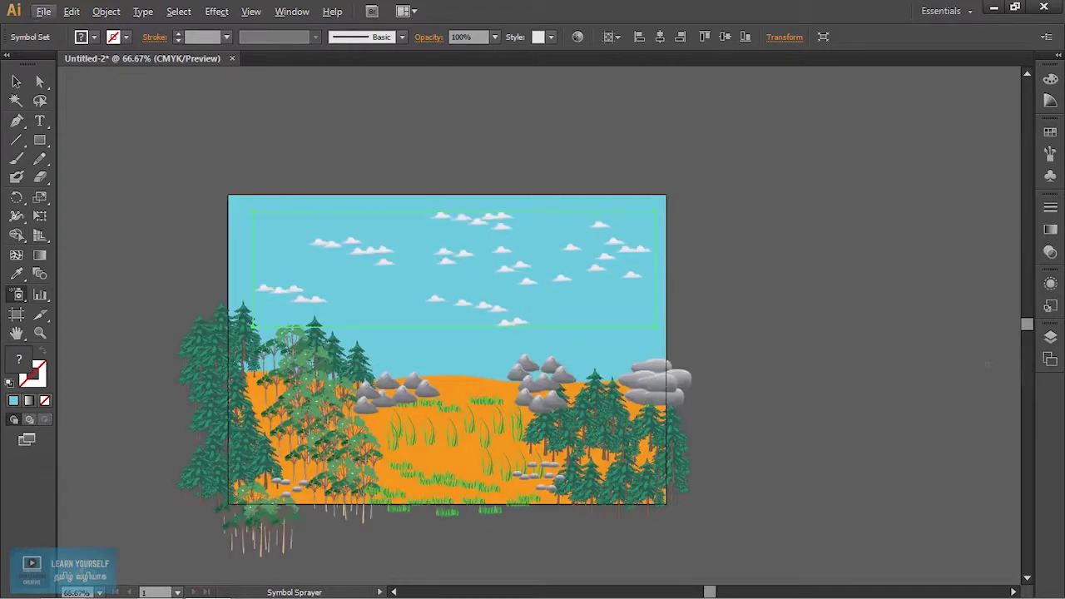
Expand Layer 2 in the Layers list, collapse Layer 3 and remove the stray cloud.
click(1050, 337)
click(945, 365)
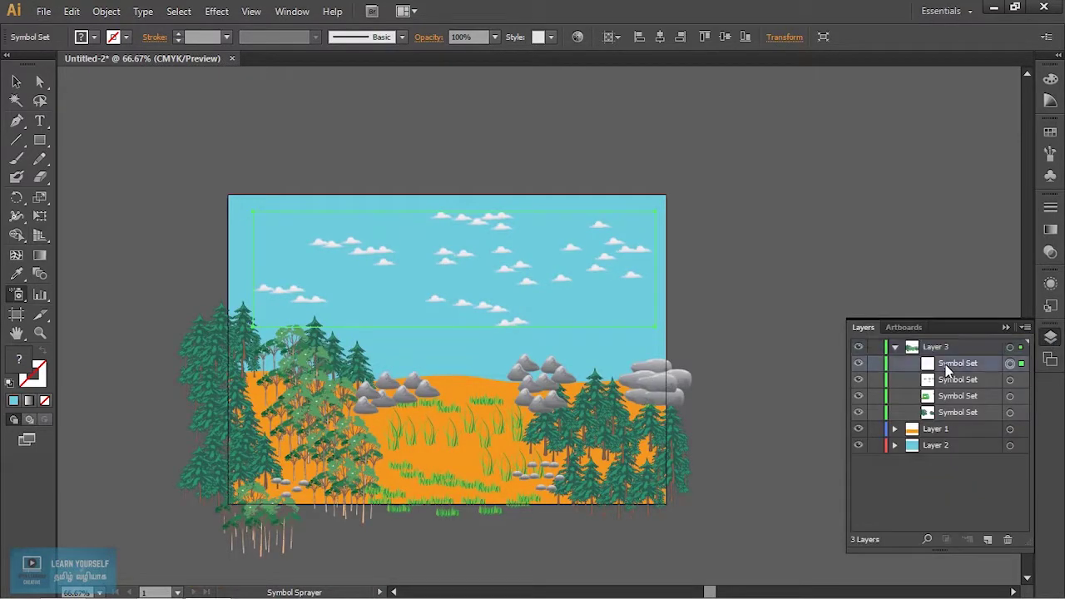
click(941, 431)
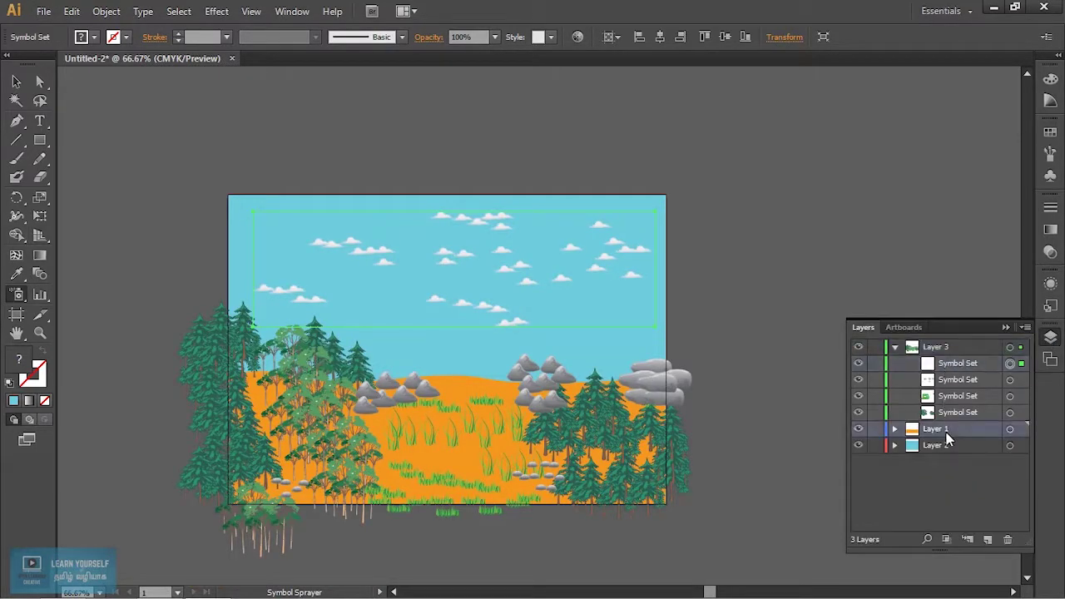
click(894, 445)
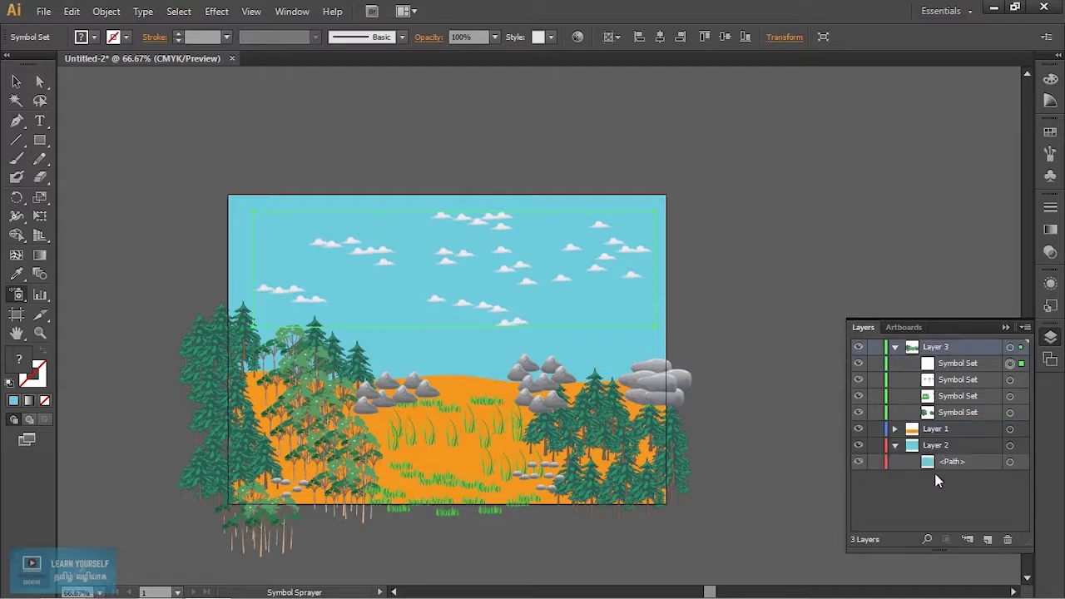
click(895, 347)
click(16, 82)
key(ctrl+z)
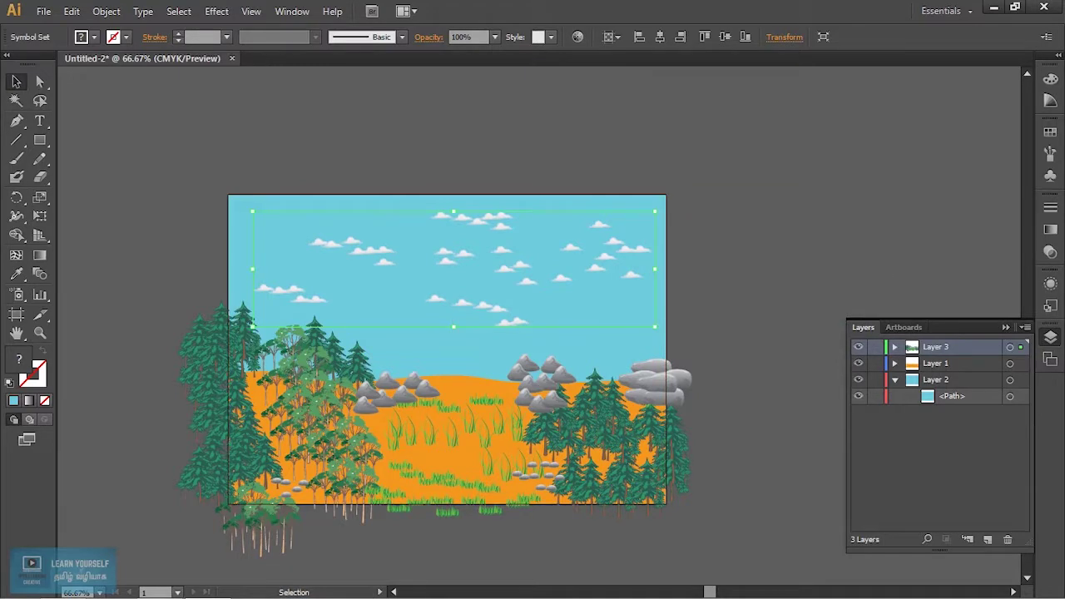
click(39, 140)
Draw a rectangle exactly covering the artboard, redrawing it after a first try.
mouse_move(229, 194)
mouse_down()
mouse_move(314, 277)
mouse_move(666, 503)
mouse_up()
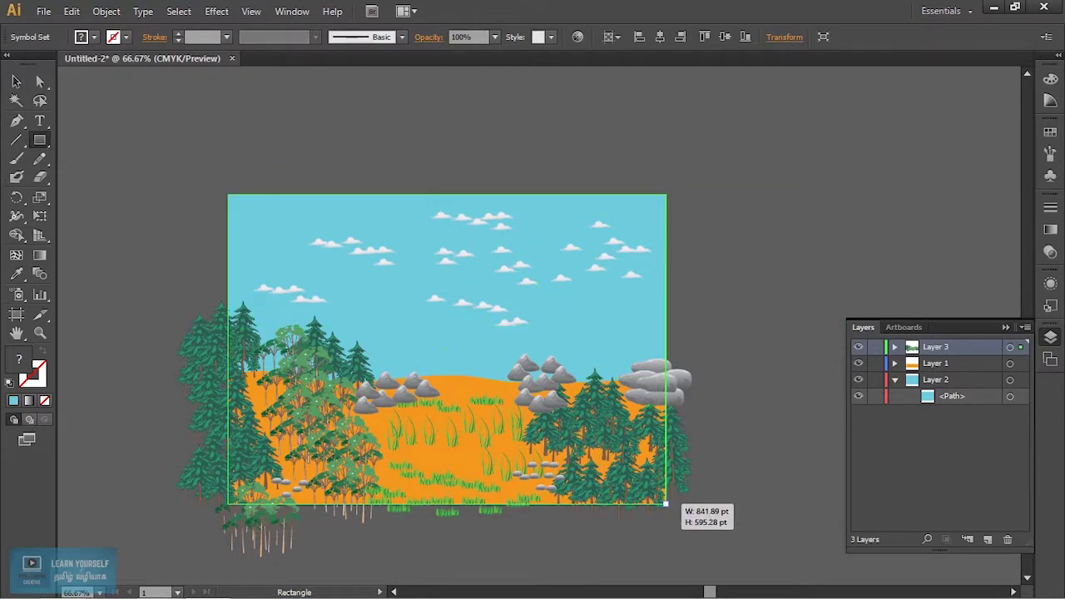
drag(666, 504, 666, 503)
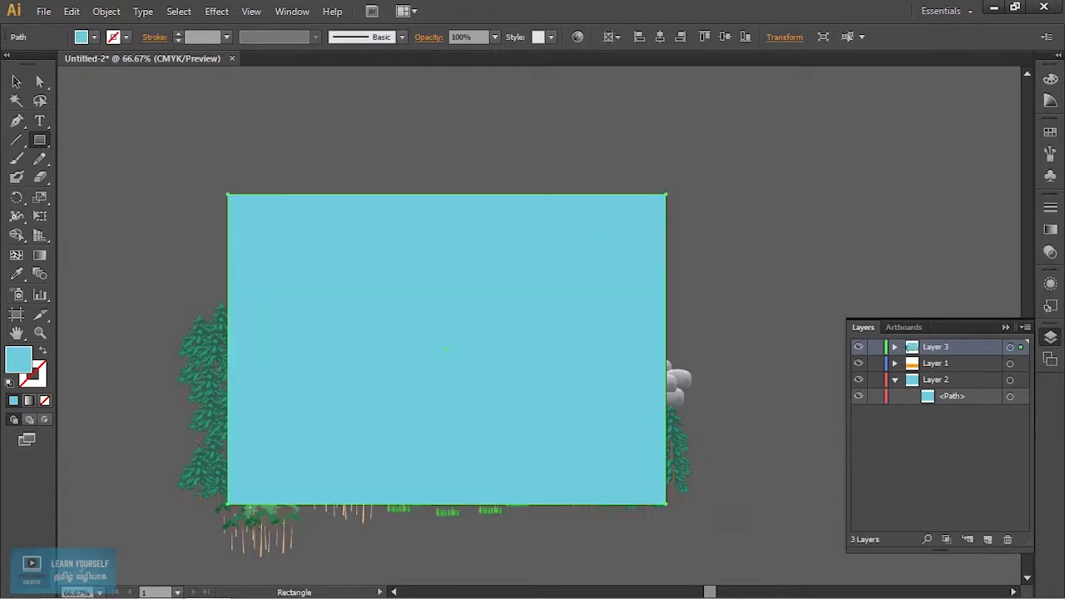
click(13, 84)
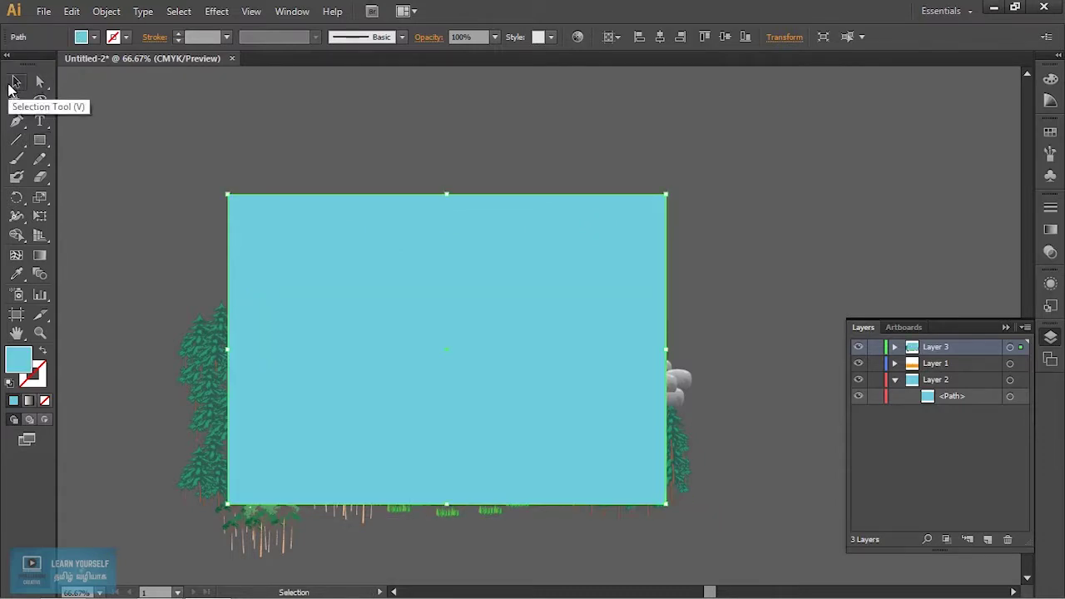
key(ctrl+z)
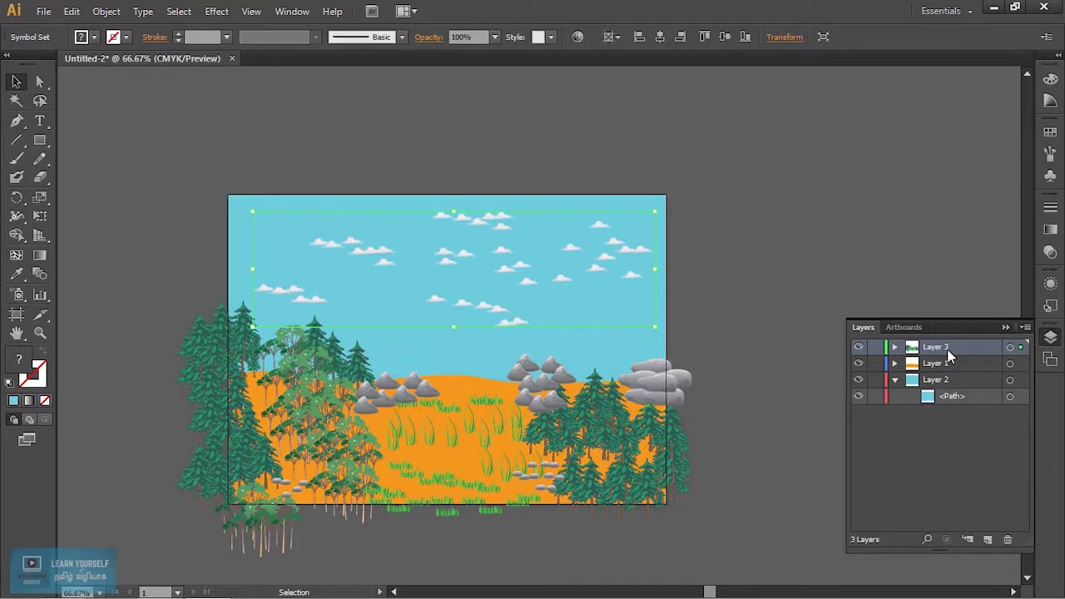
click(39, 139)
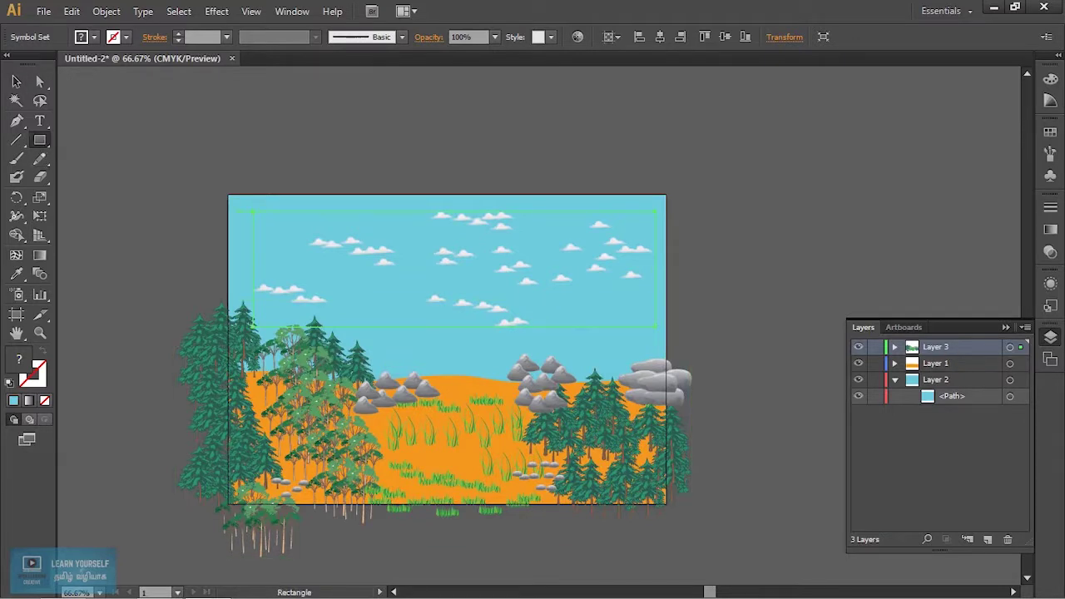
drag(228, 195, 581, 474)
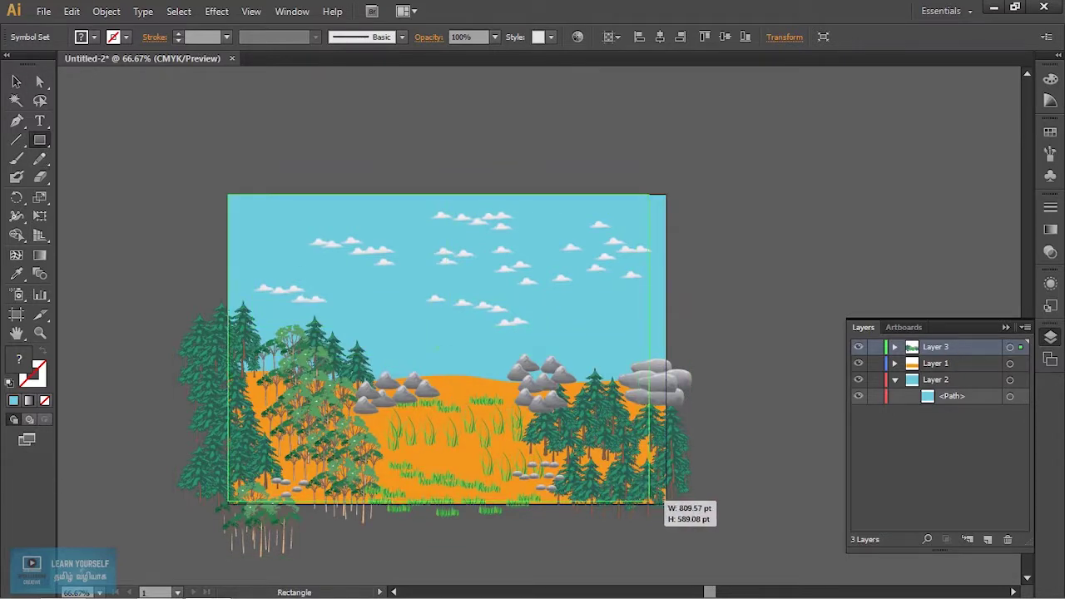
drag(581, 474, 666, 504)
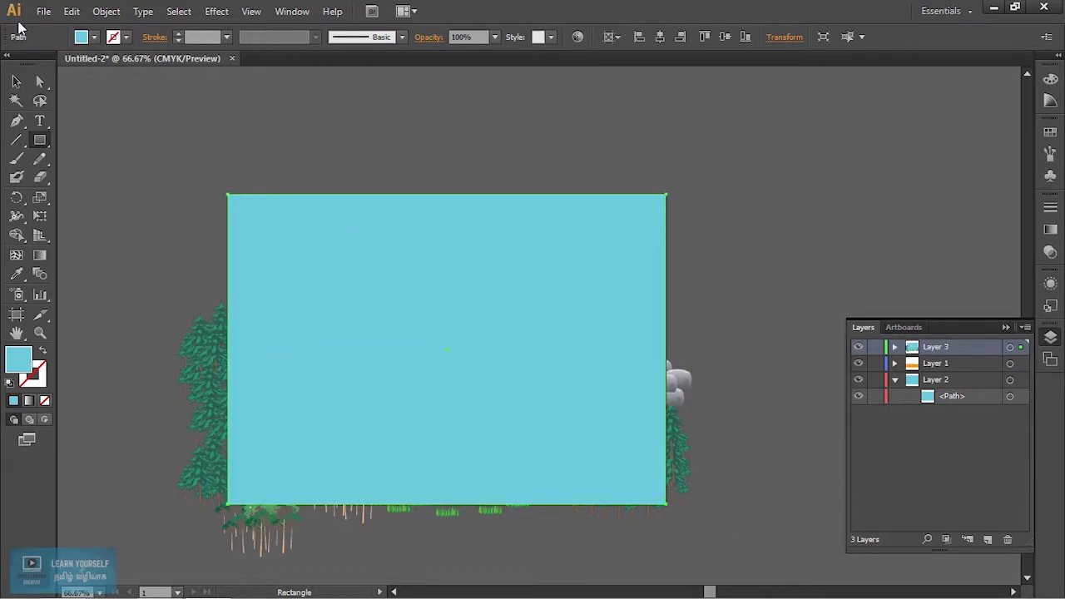
click(16, 81)
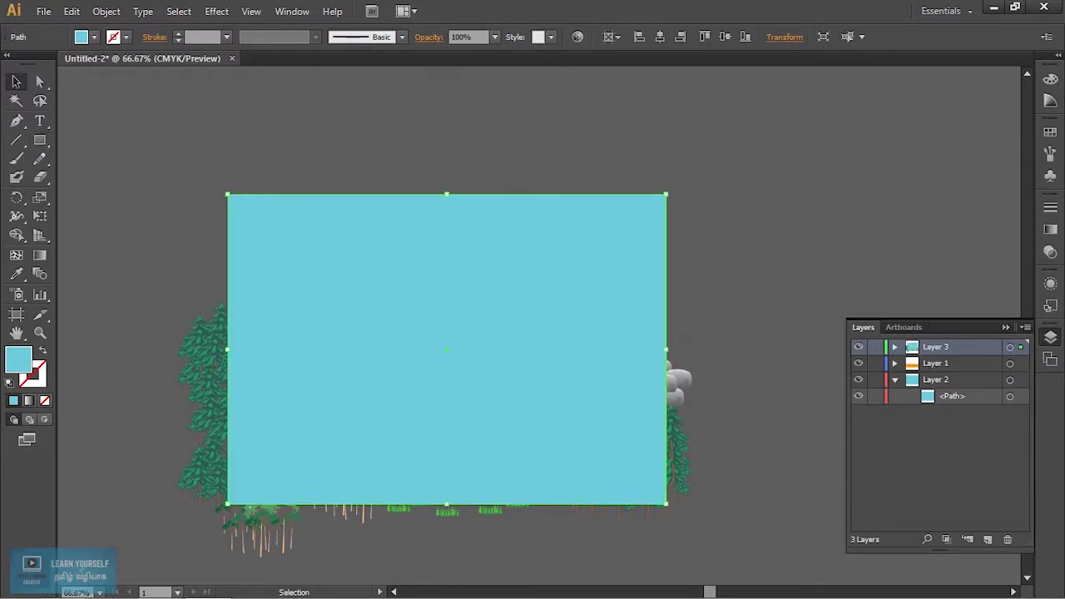
Select the four Symbol Set sublayers in Layer 3 and group them with Ctrl+G.
click(895, 346)
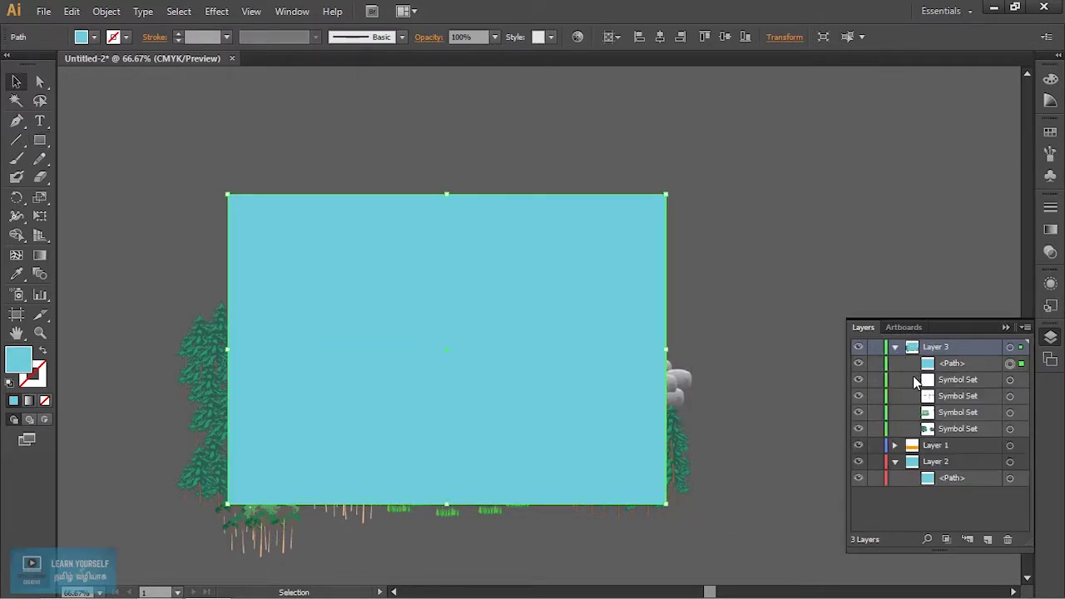
click(940, 380)
shift+click(967, 429)
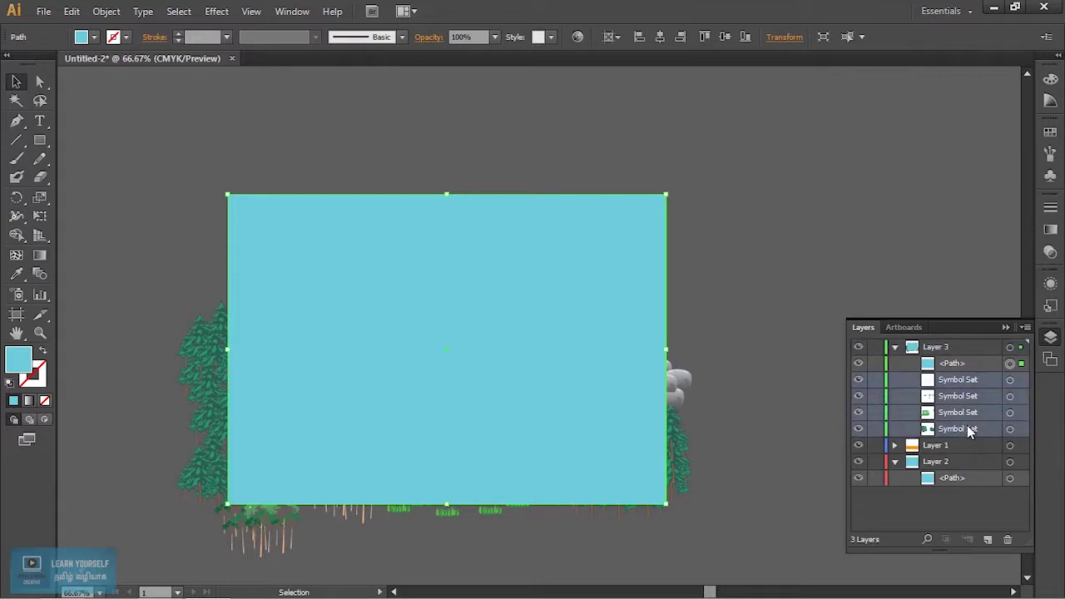
click(1009, 379)
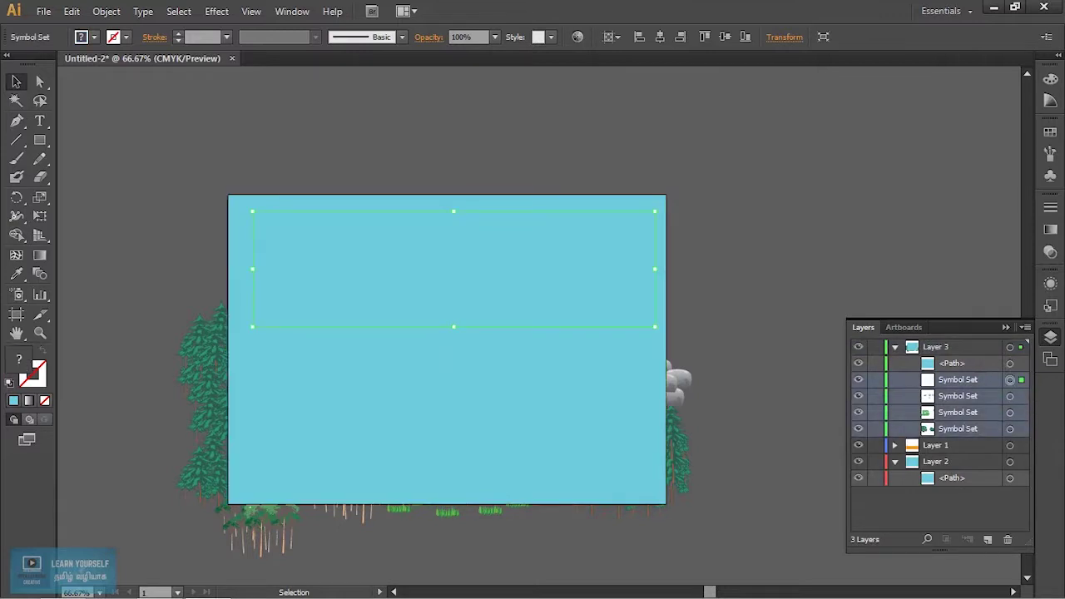
shift+click(1010, 428)
shift+click(1010, 411)
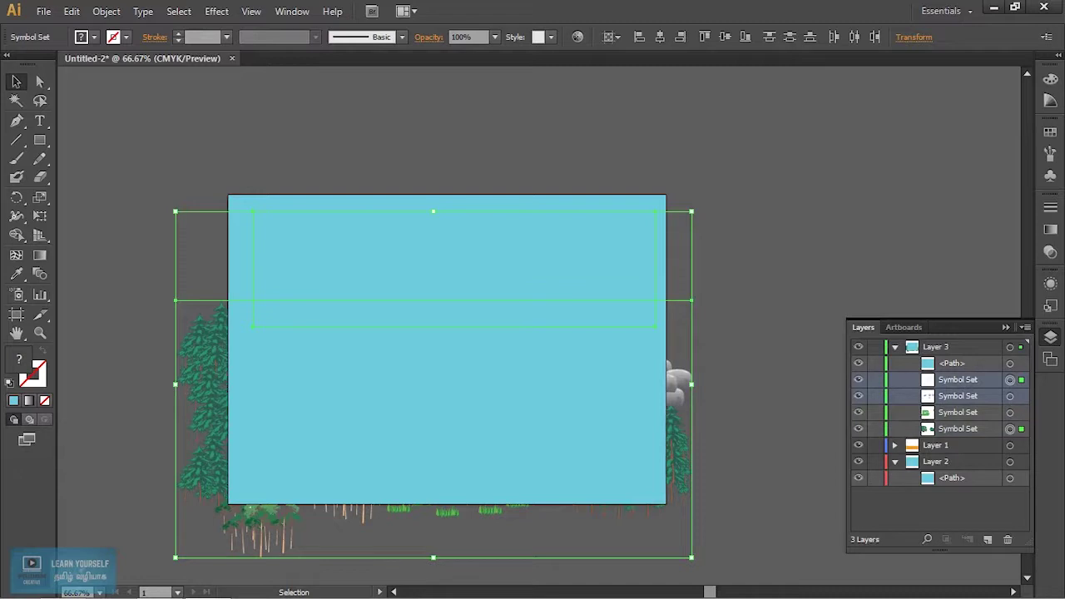
shift+click(1009, 396)
key(ctrl+g)
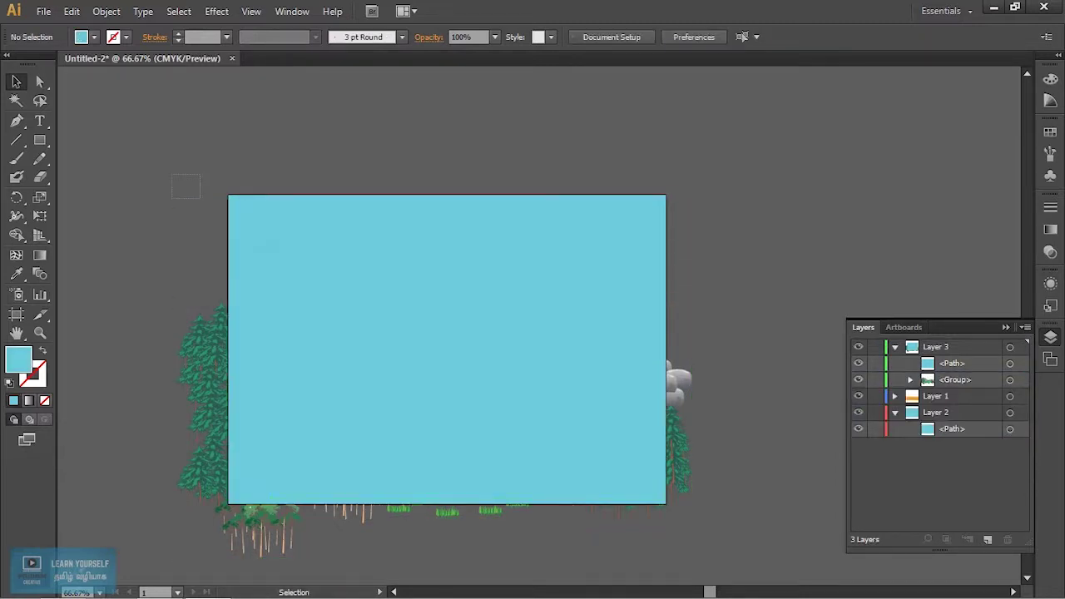
Select all artwork and clip it to the artboard rectangle with Ctrl+7.
key(ctrl+a)
key(ctrl+7)
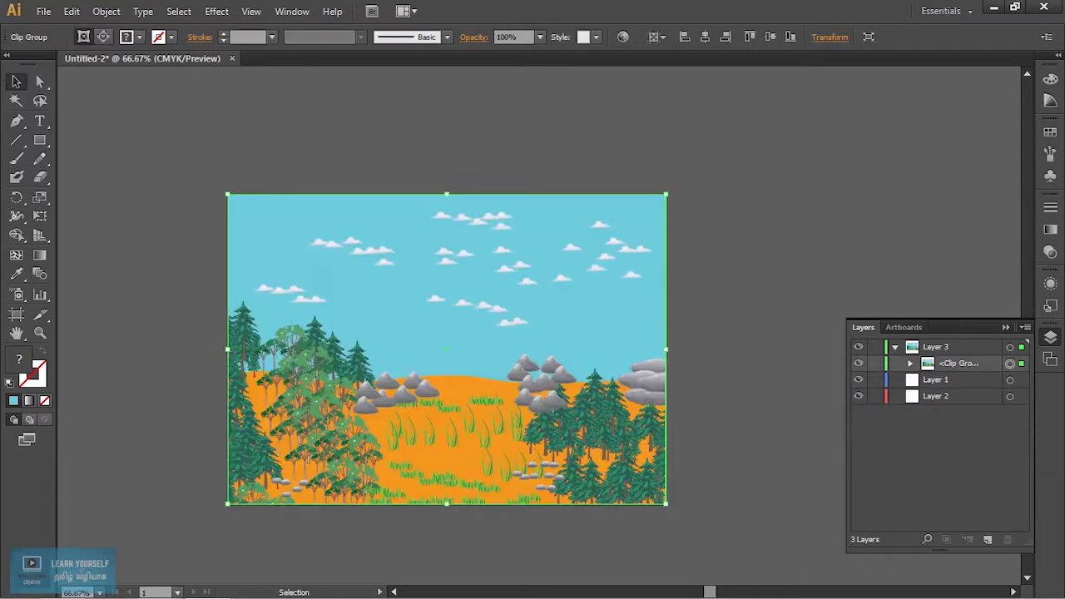
key(ctrl+shift+a)
scroll(598, 296, up, 2)
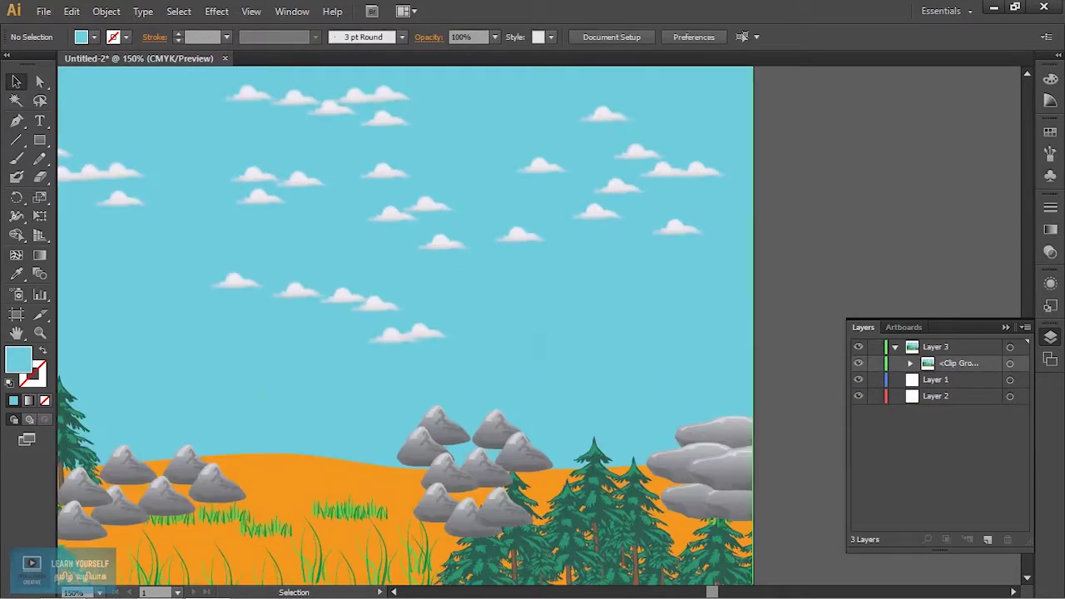
Undo an accidental offset copy of the landscape and view it at 100%.
drag(529, 333, 670, 283)
scroll(690, 274, down, 1)
scroll(691, 274, down, 2)
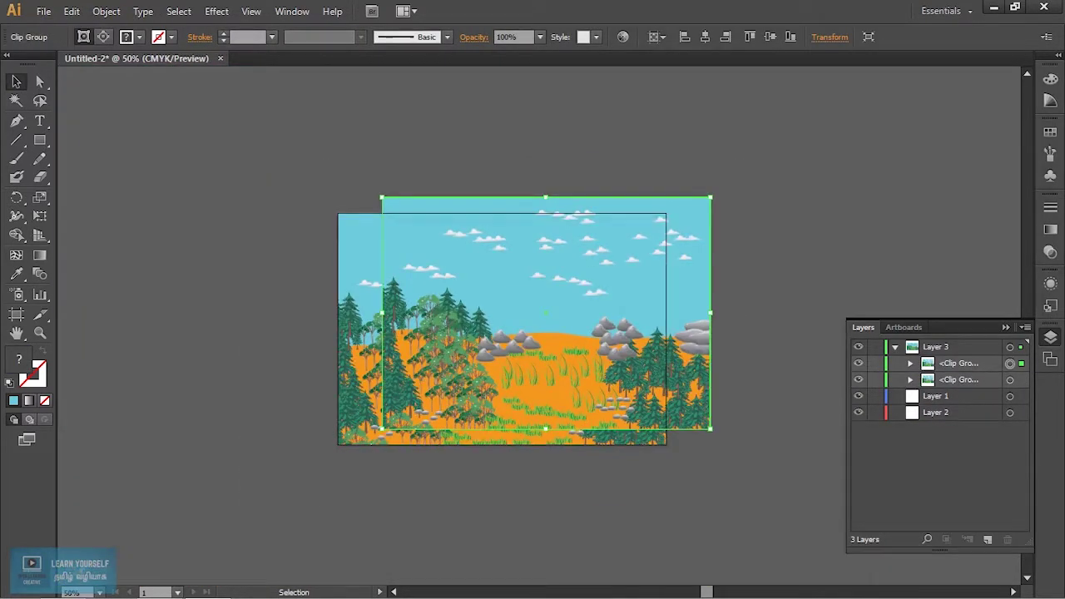
key(ctrl+z)
key(ctrl+shift+a)
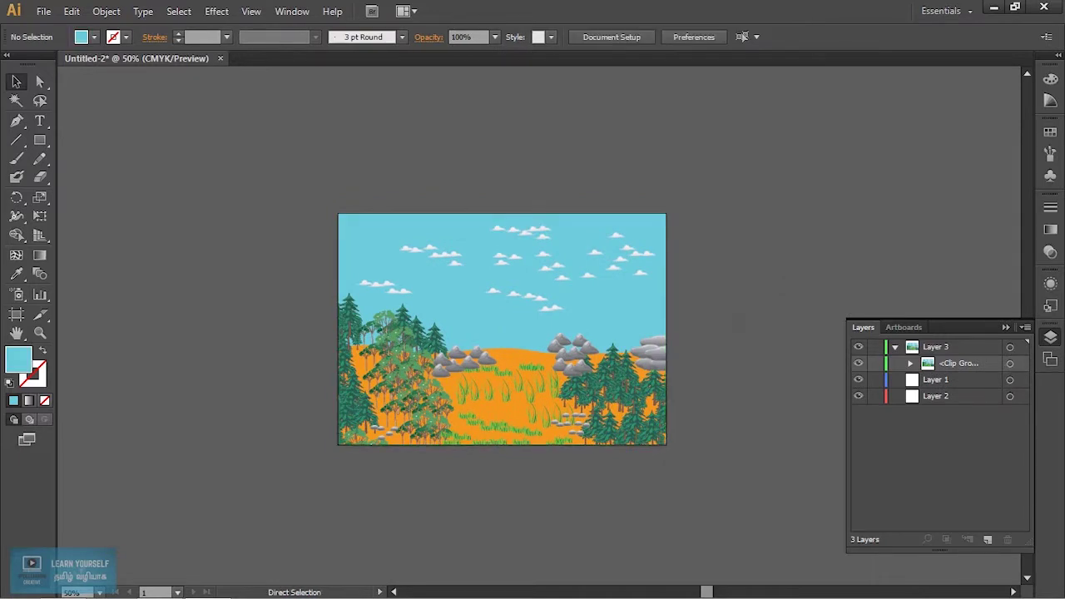
key(ctrl+1)
click(1006, 327)
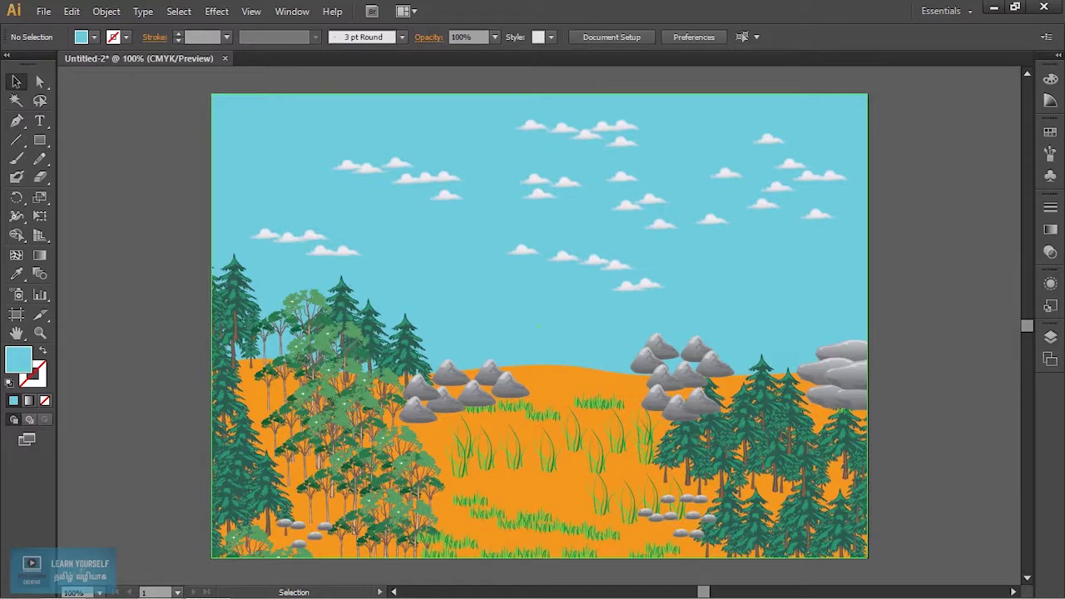
click(47, 143)
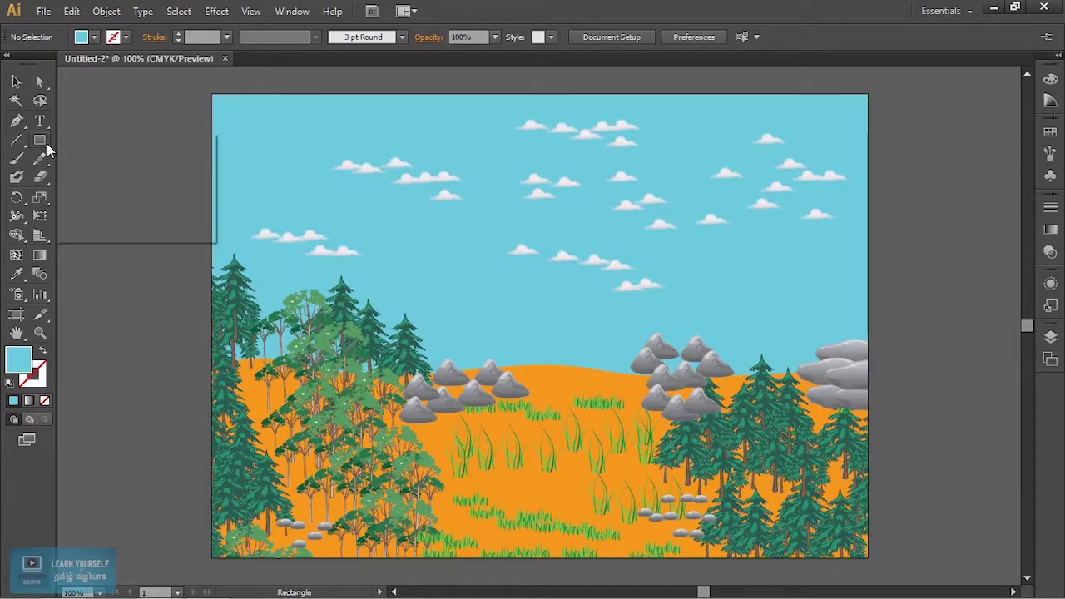
Draw a circle in the sky above the hills and give it a bright red fill.
click(67, 174)
drag(492, 182, 559, 251)
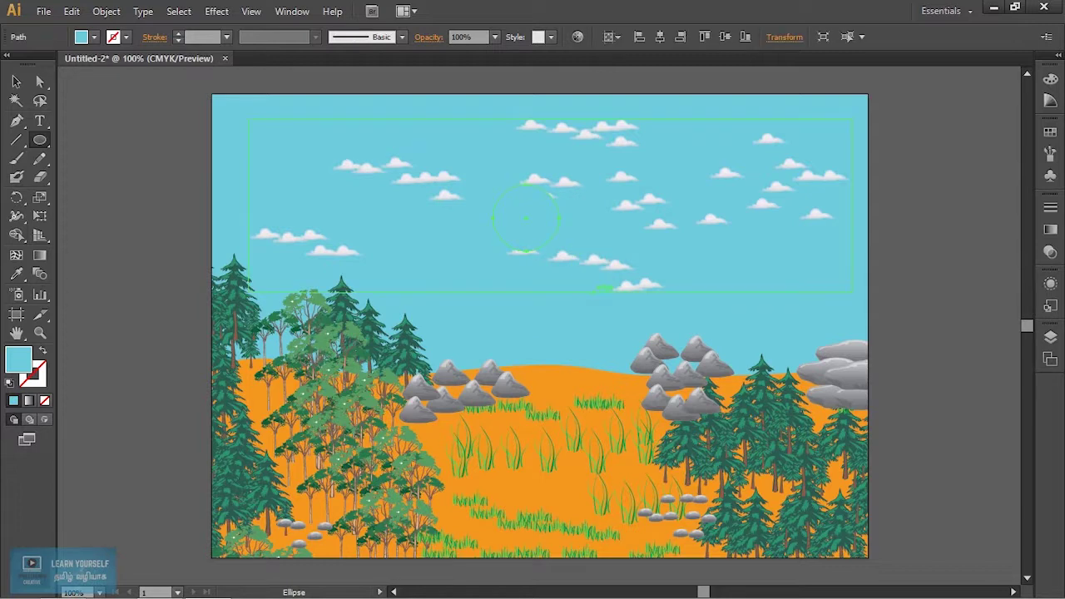
double_click(21, 360)
mouse_move(723, 411)
mouse_down()
mouse_move(622, 437)
mouse_move(675, 383)
mouse_up()
click(838, 459)
drag(792, 349, 817, 276)
click(989, 270)
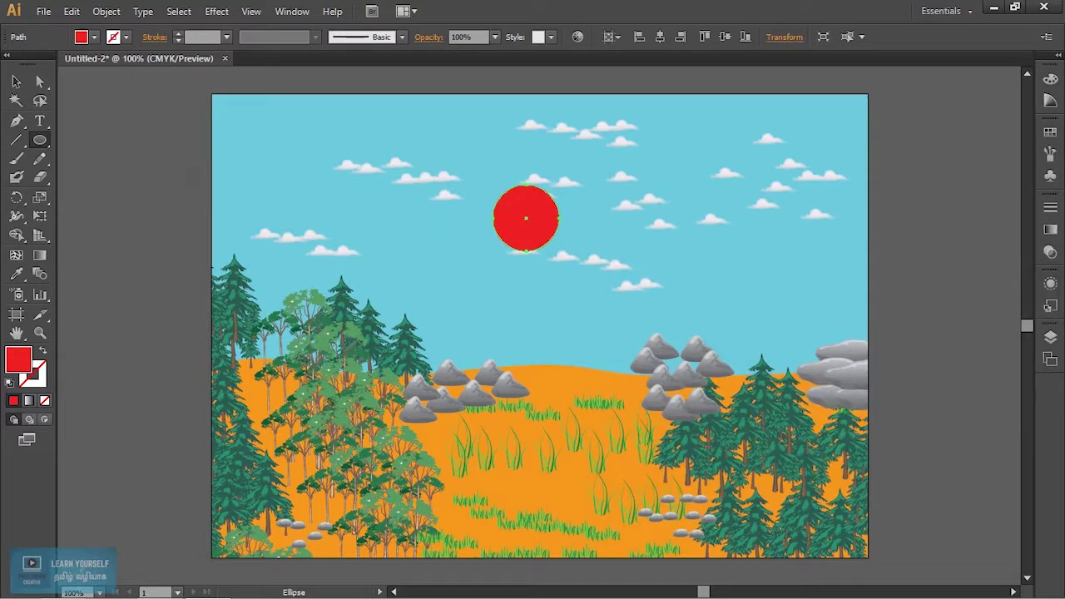
Change the circle's fill from red to orange (#EA7A00), then deselect it.
double_click(24, 360)
click(841, 446)
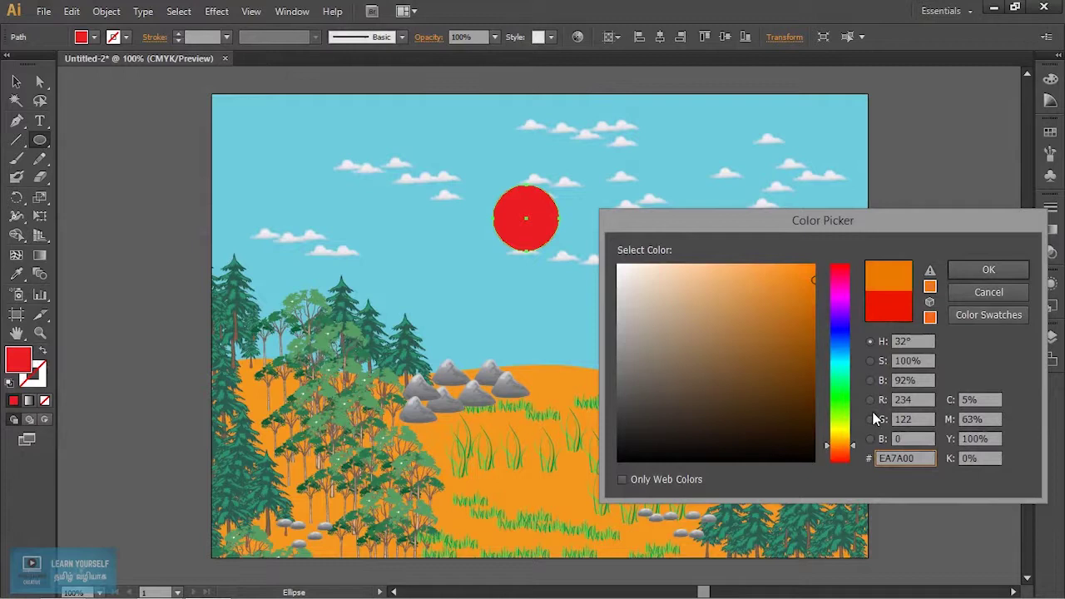
click(987, 270)
click(16, 81)
key(ctrl+shift+a)
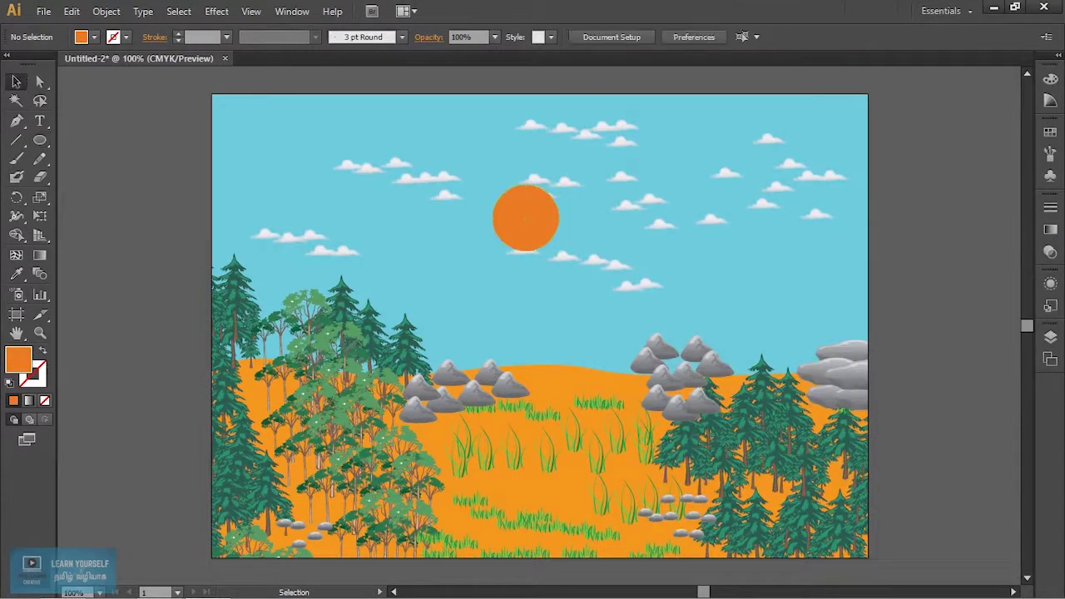